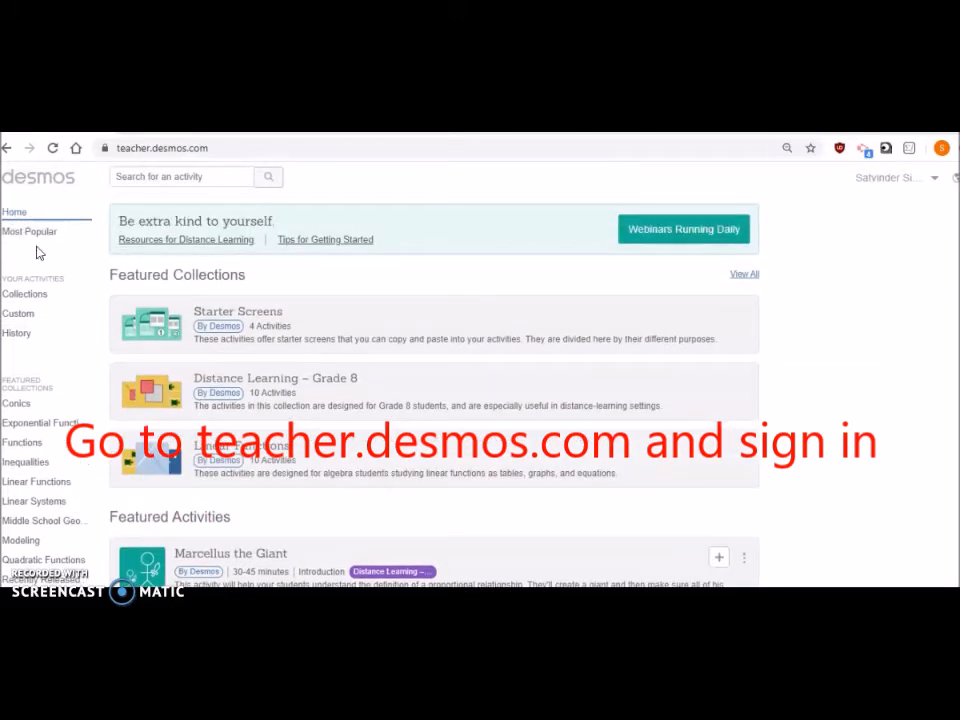
# Step: Look through the featured collections and featured activities on the Desmos teacher home page
pyautogui.scroll(-1, 801, 401)
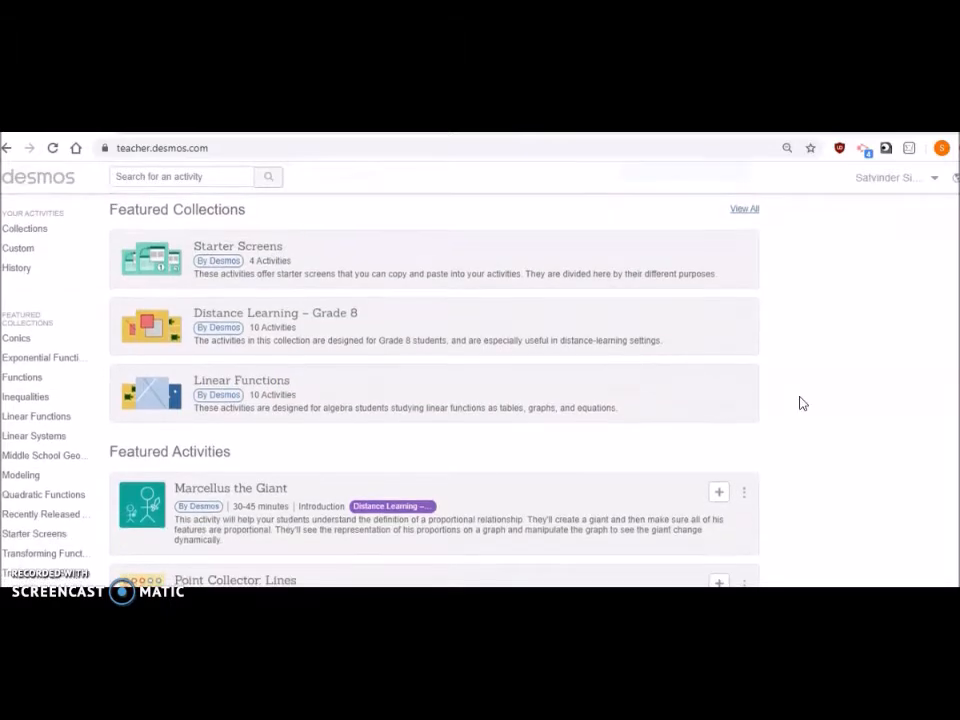
pyautogui.scroll(-1, 803, 403)
pyautogui.scroll(2, 803, 403)
pyautogui.scroll(-2, 803, 403)
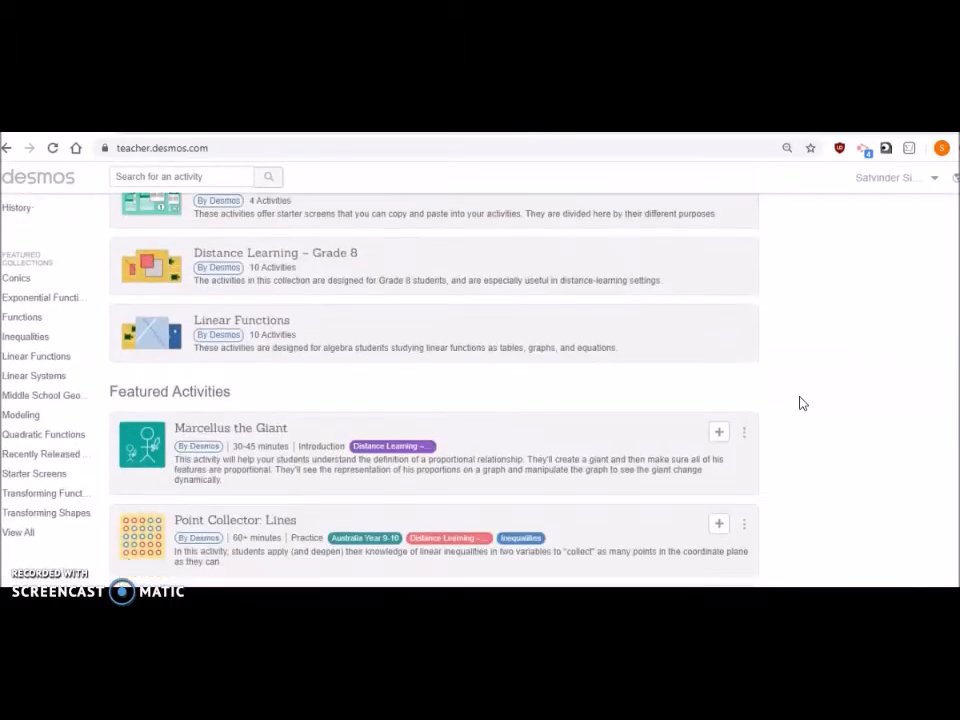
pyautogui.scroll(2, 801, 403)
pyautogui.scroll(-1, 801, 403)
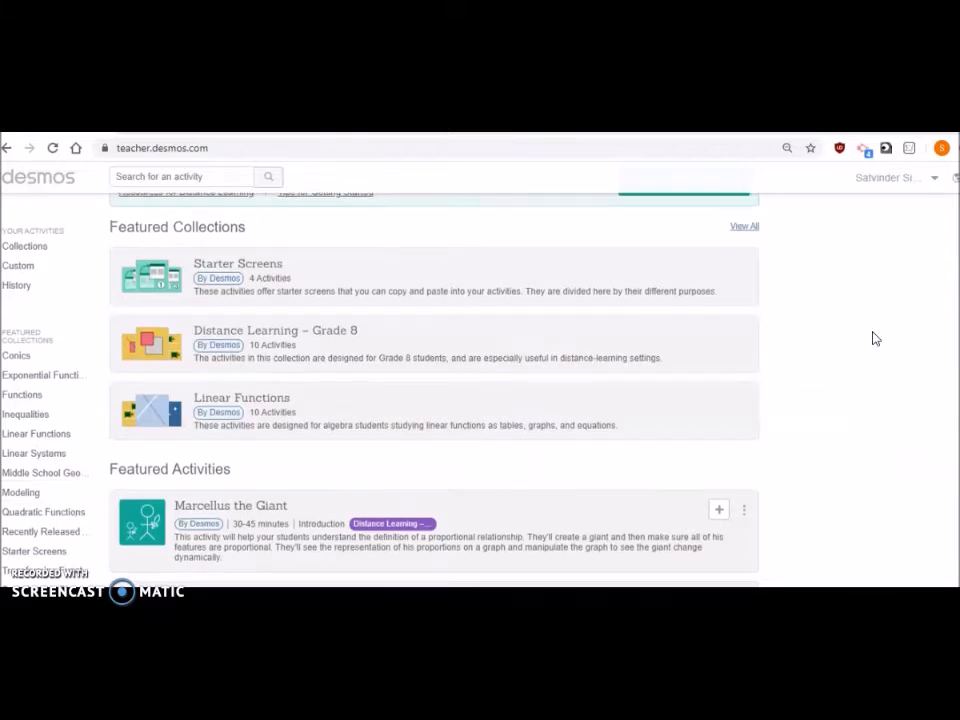
pyautogui.scroll(1, 873, 338)
pyautogui.scroll(-2, 873, 338)
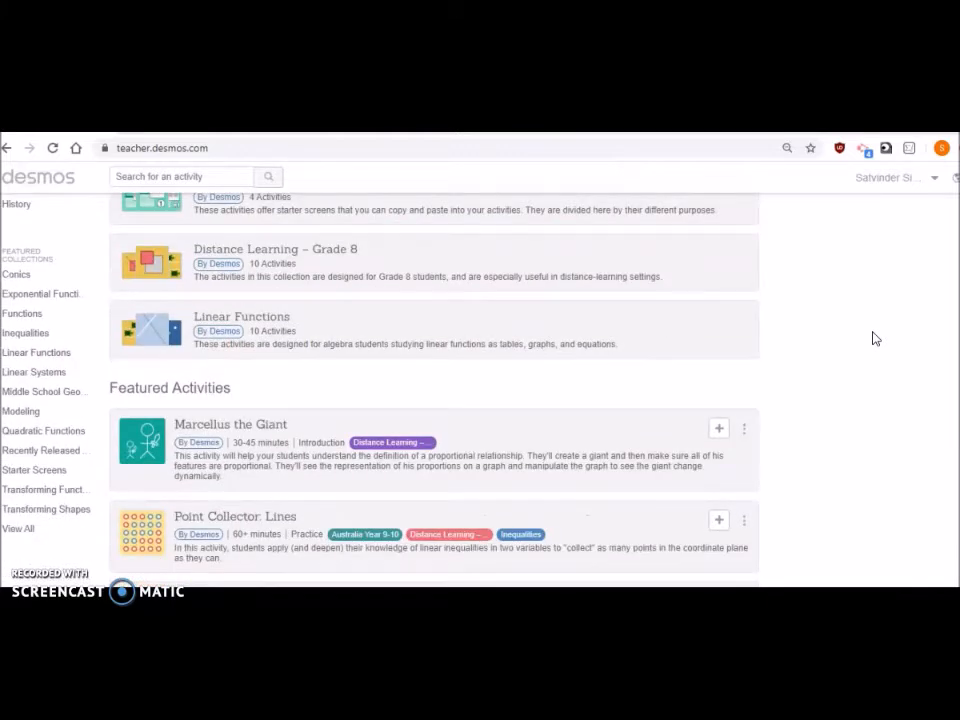
pyautogui.scroll(1, 873, 338)
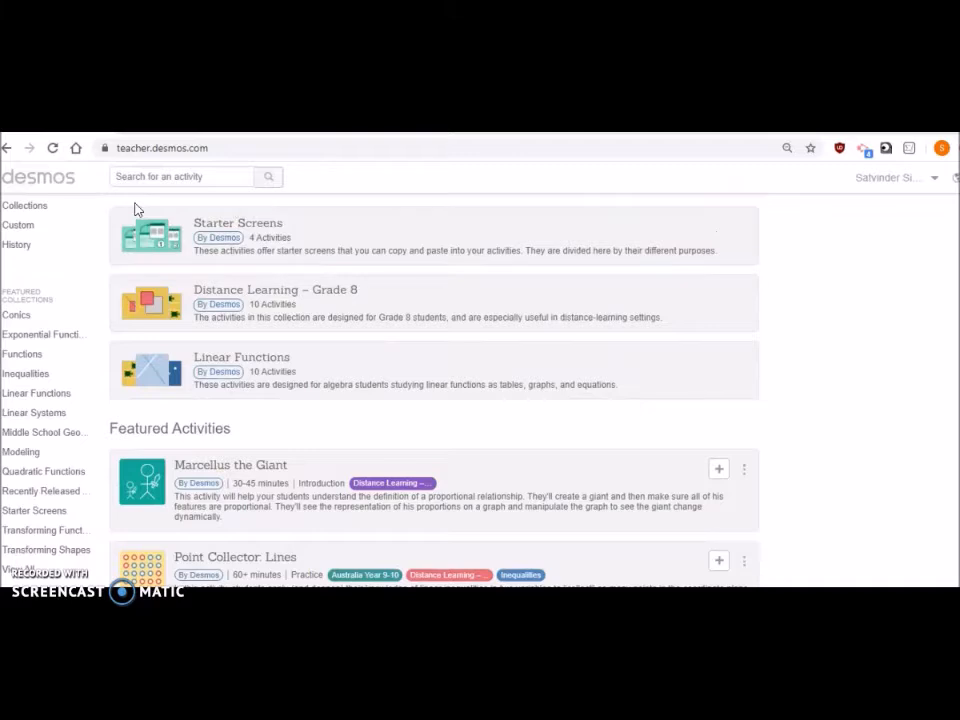
# Step: Create a new custom activity titled "First Activity", opening the getting-started guide, and start building it
pyautogui.click(29, 236)
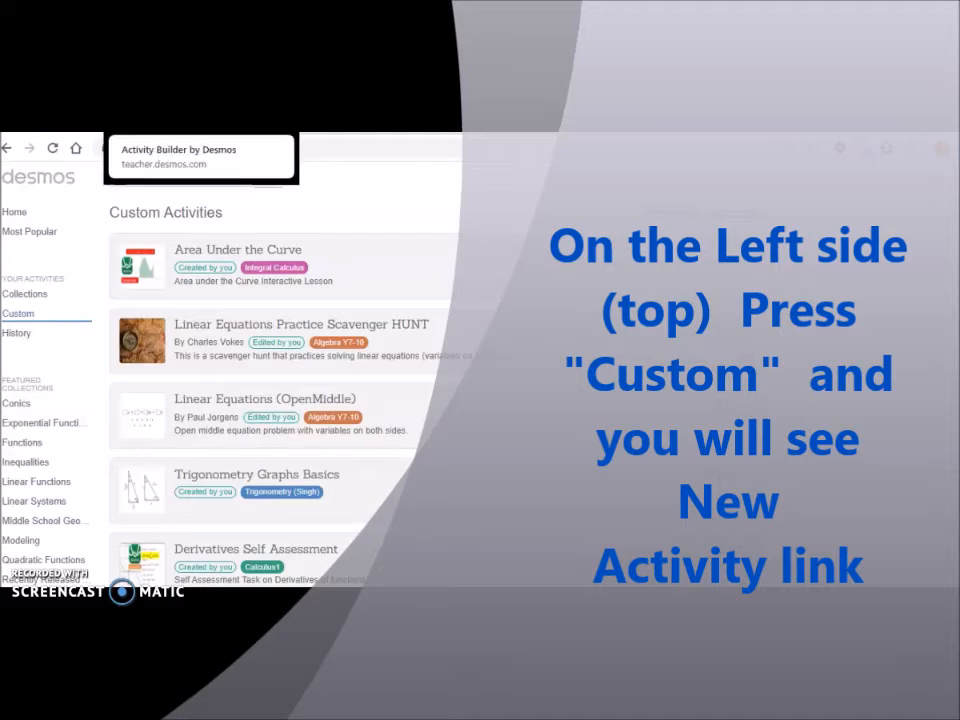
pyautogui.click(175, 126)
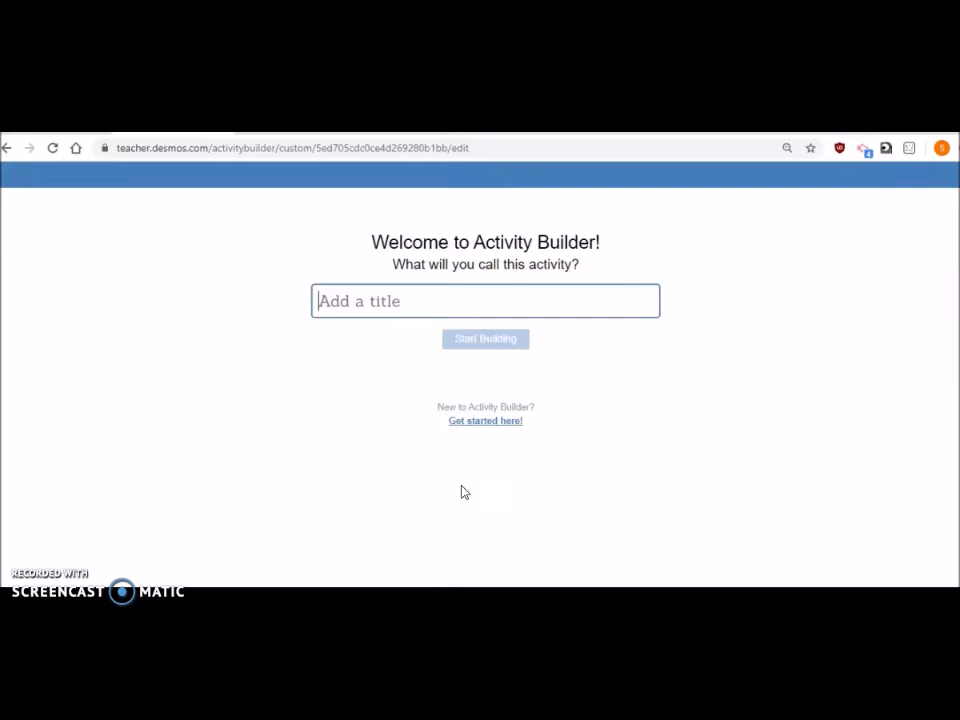
pyautogui.click(499, 422)
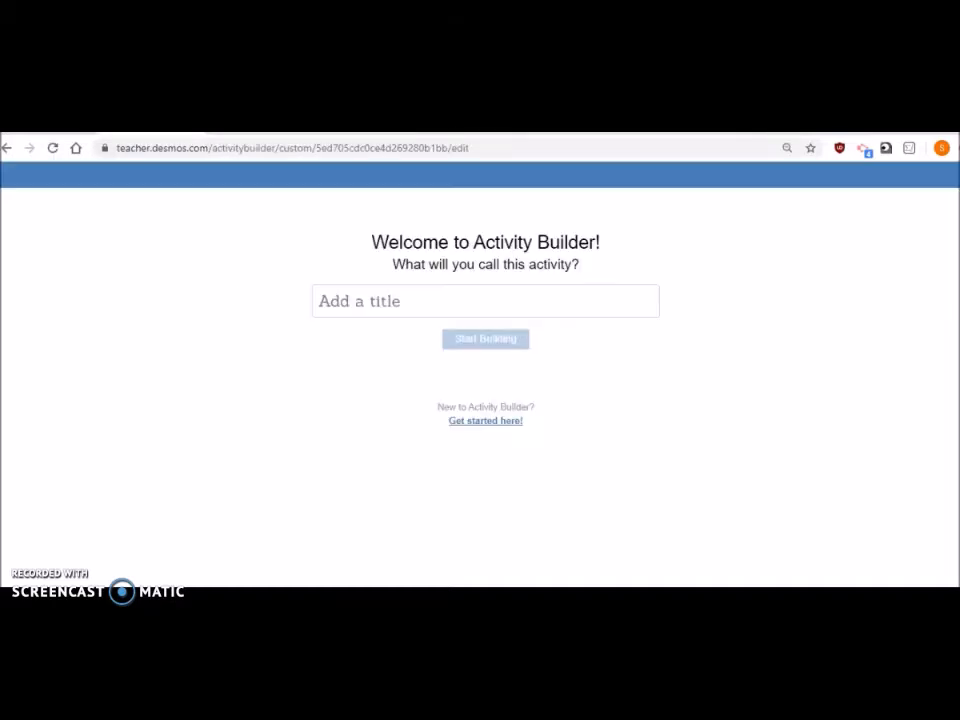
pyautogui.click(398, 313)
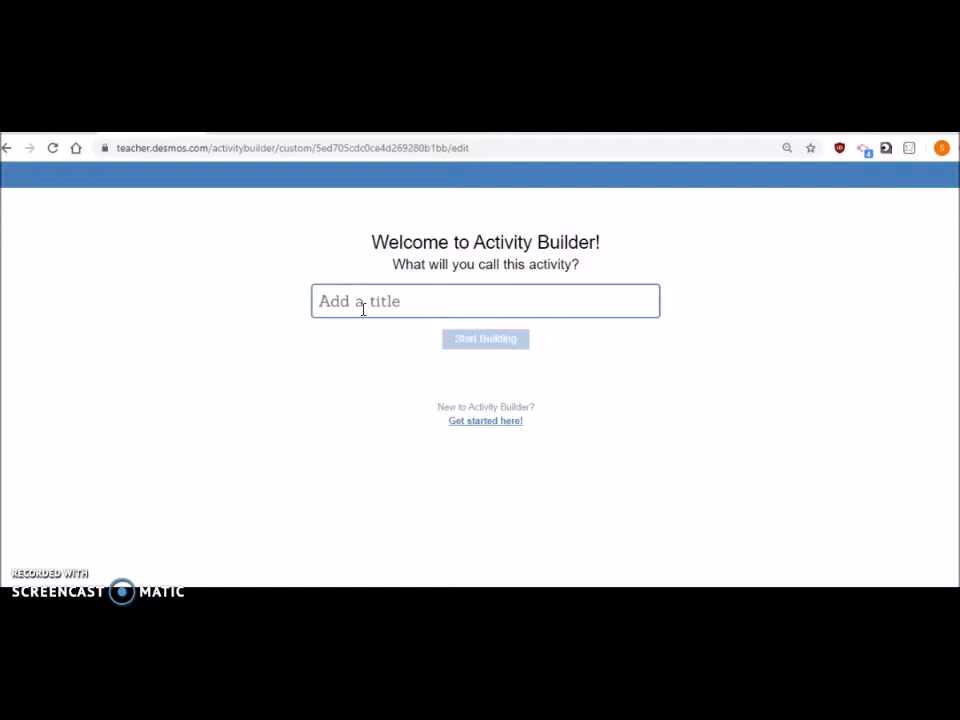
pyautogui.write('First Activity')
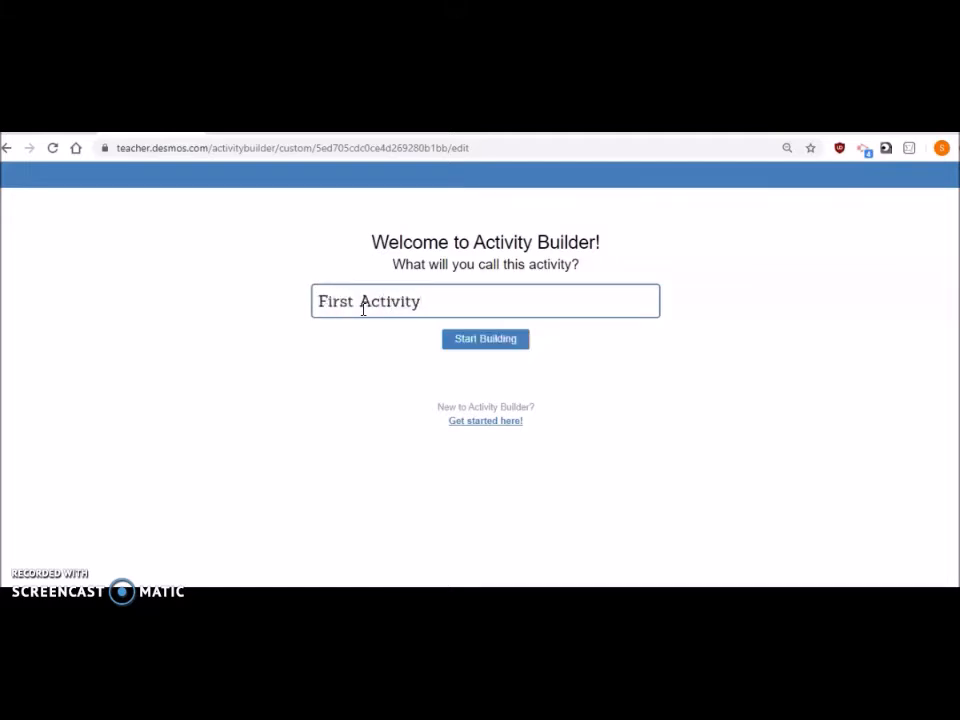
pyautogui.click(488, 345)
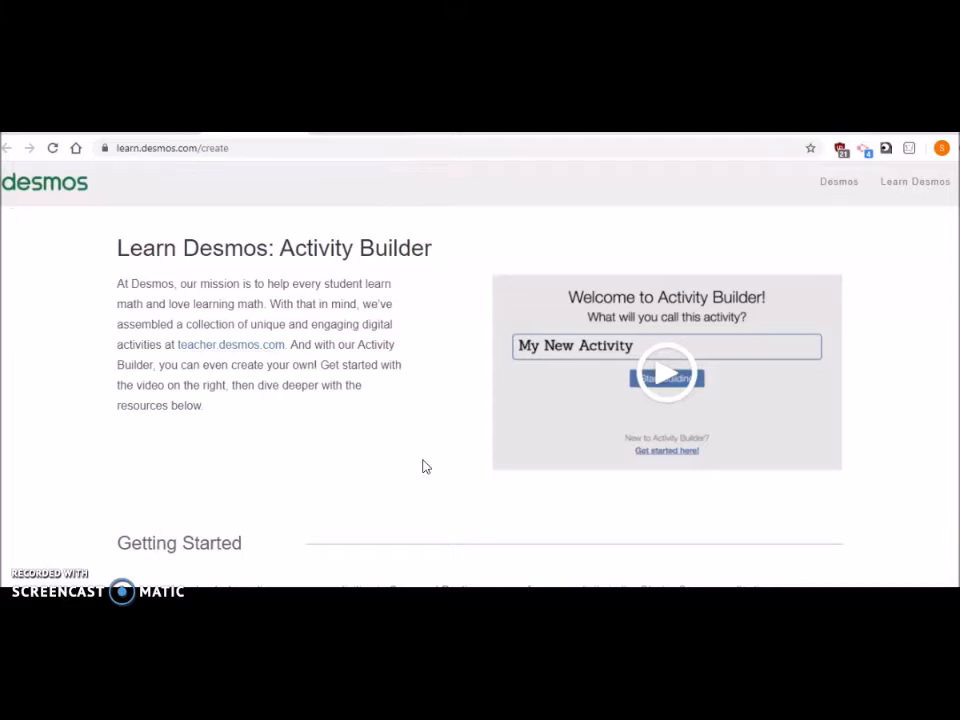
# Step: Look over the Activity Builder guide's getting-started and video tutorial sections and the activity's details, ending on its screens
pyautogui.scroll(-8, 454, 531)
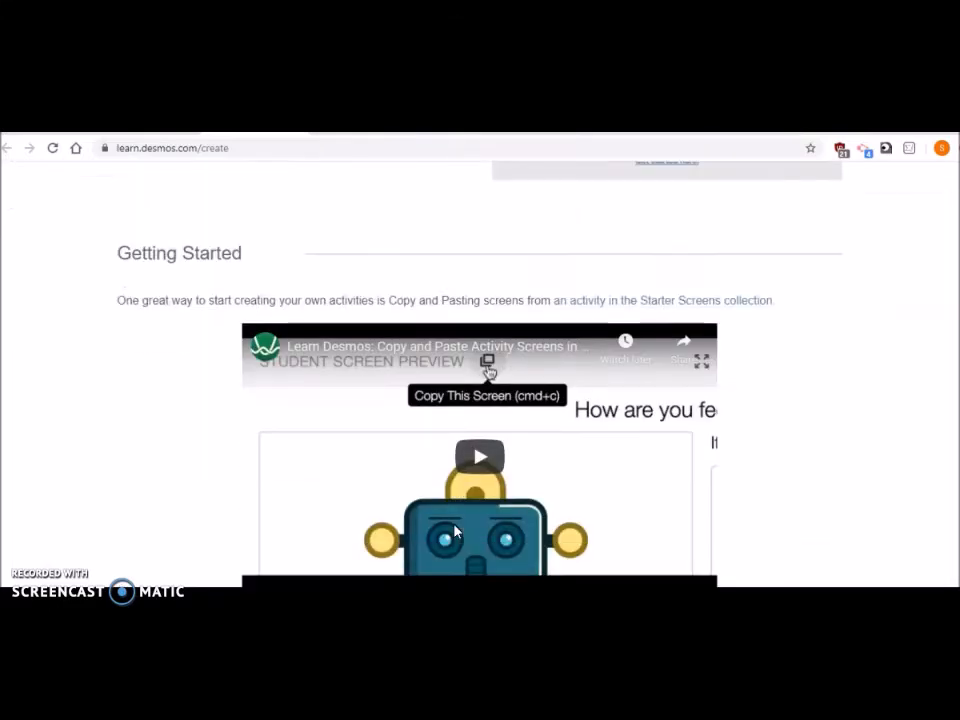
pyautogui.scroll(-1, 454, 531)
pyautogui.scroll(-3, 454, 531)
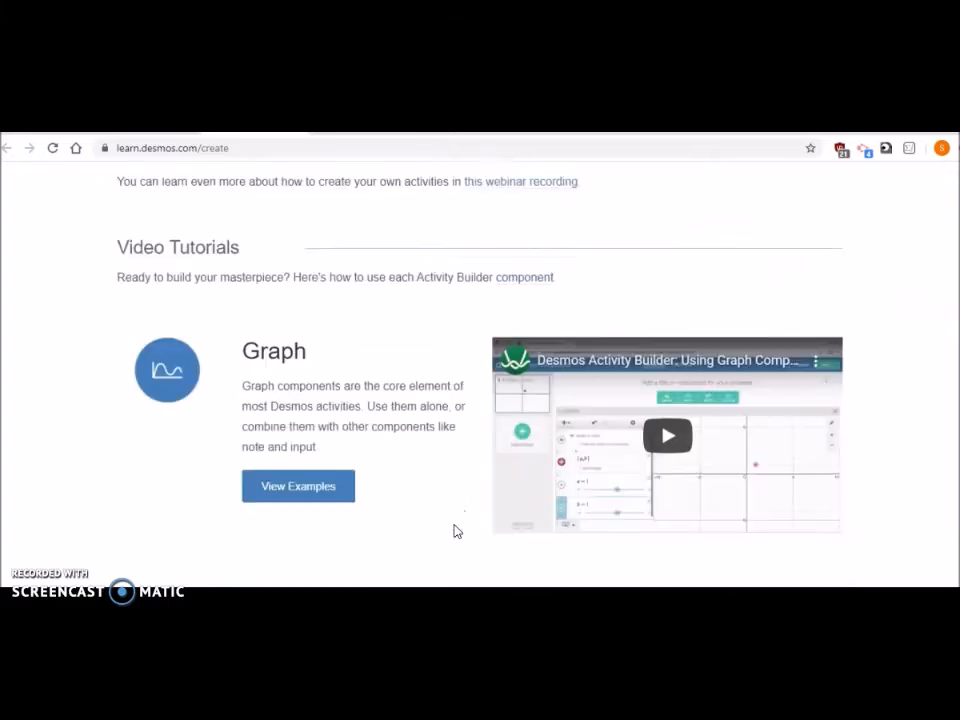
pyautogui.scroll(-5, 454, 531)
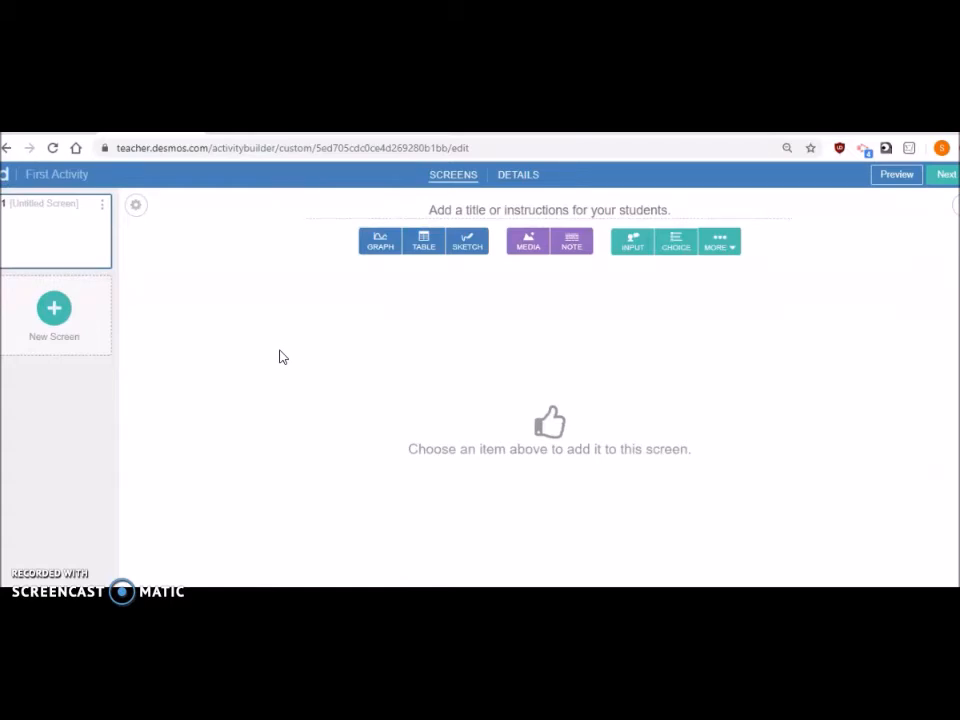
pyautogui.click(519, 178)
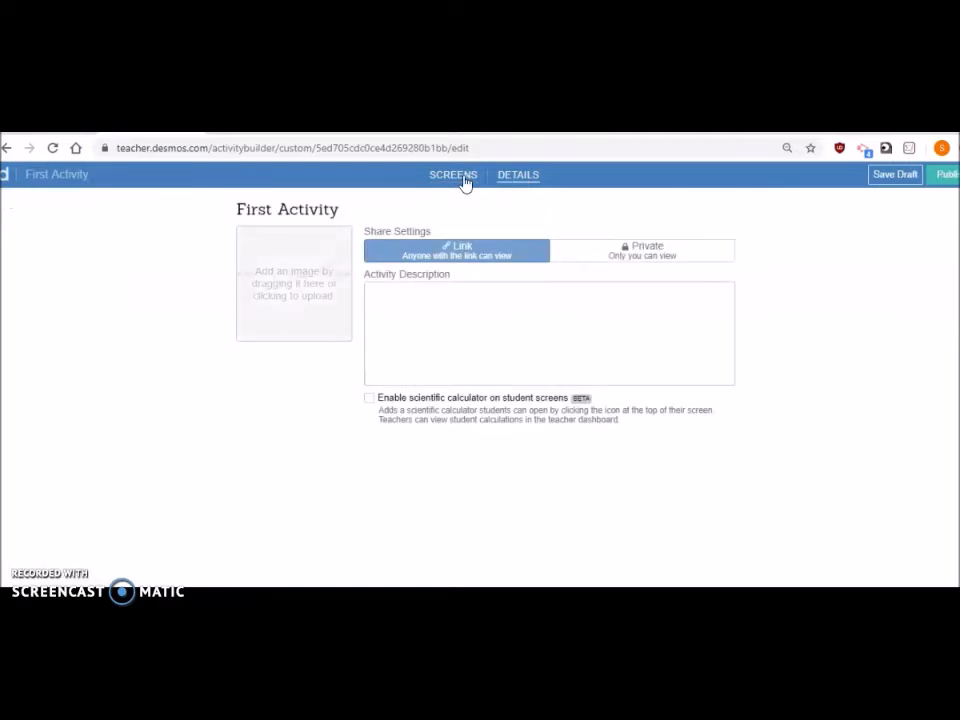
pyautogui.click(452, 180)
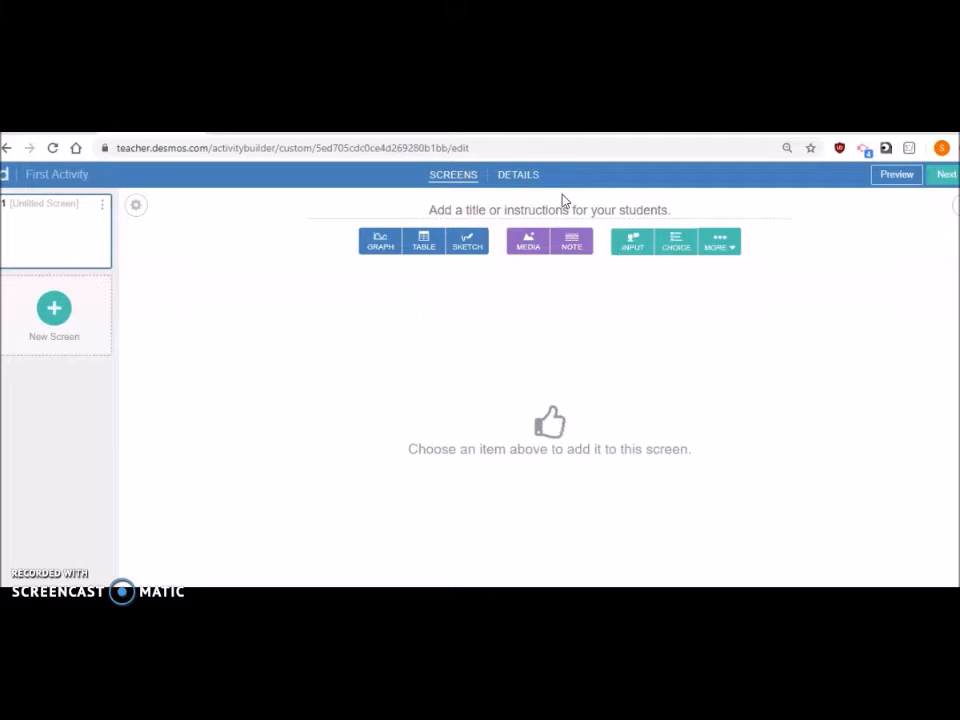
# Step: Title the activity's first screen "Welcome you All"
pyautogui.click(536, 209)
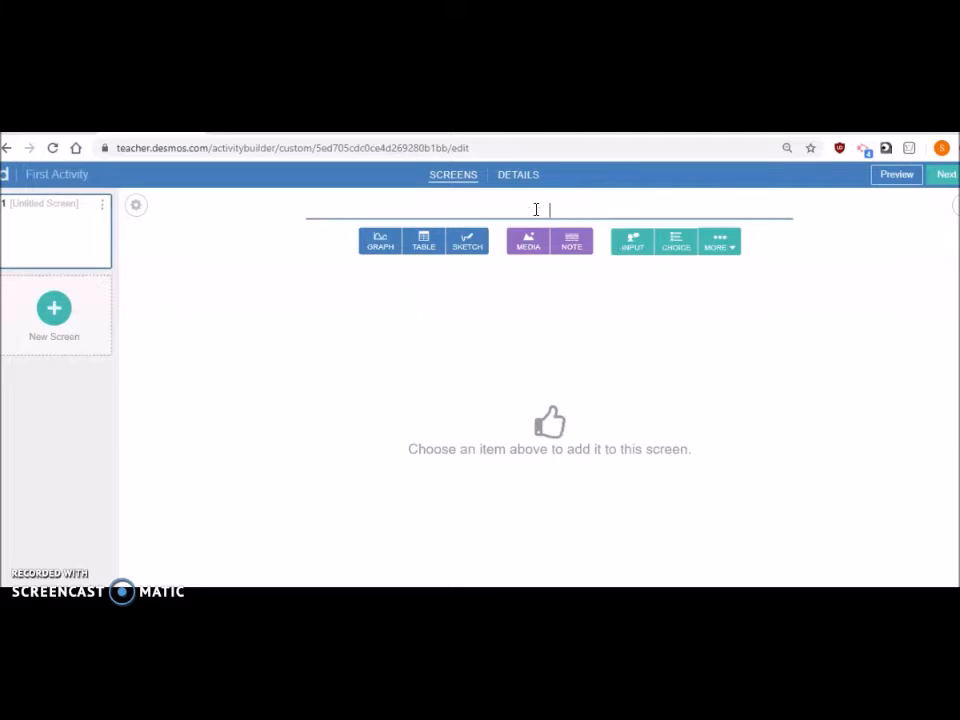
pyautogui.write('Welcome you All!')
pyautogui.press('BackSpace')
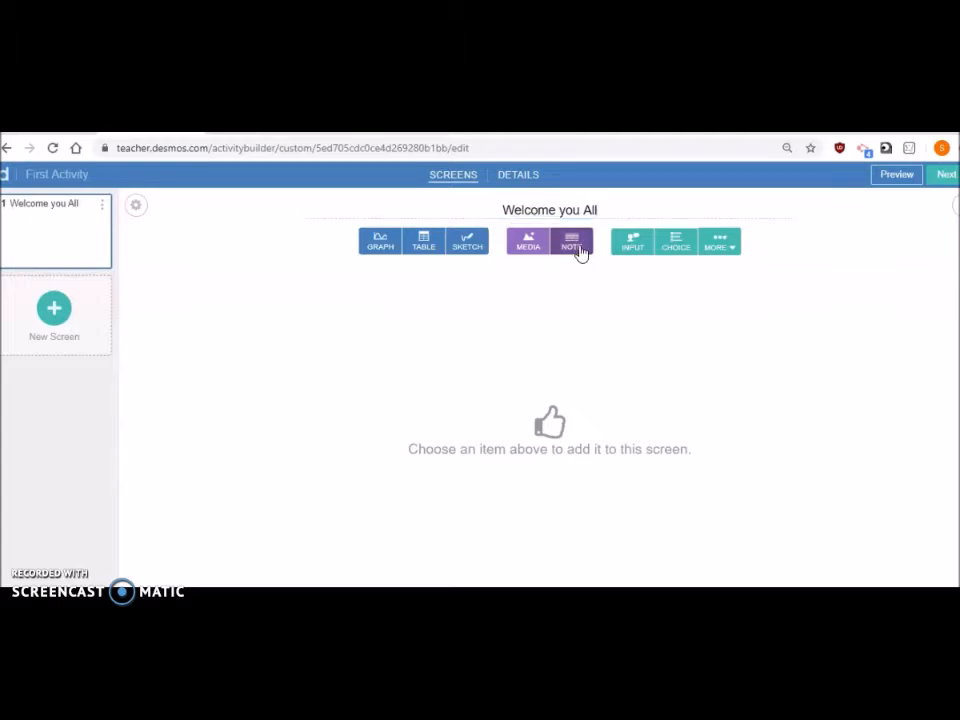
# Step: Add a note to the welcome screen reading "We are going to learn How to Solve Linear Equations"
pyautogui.click(571, 245)
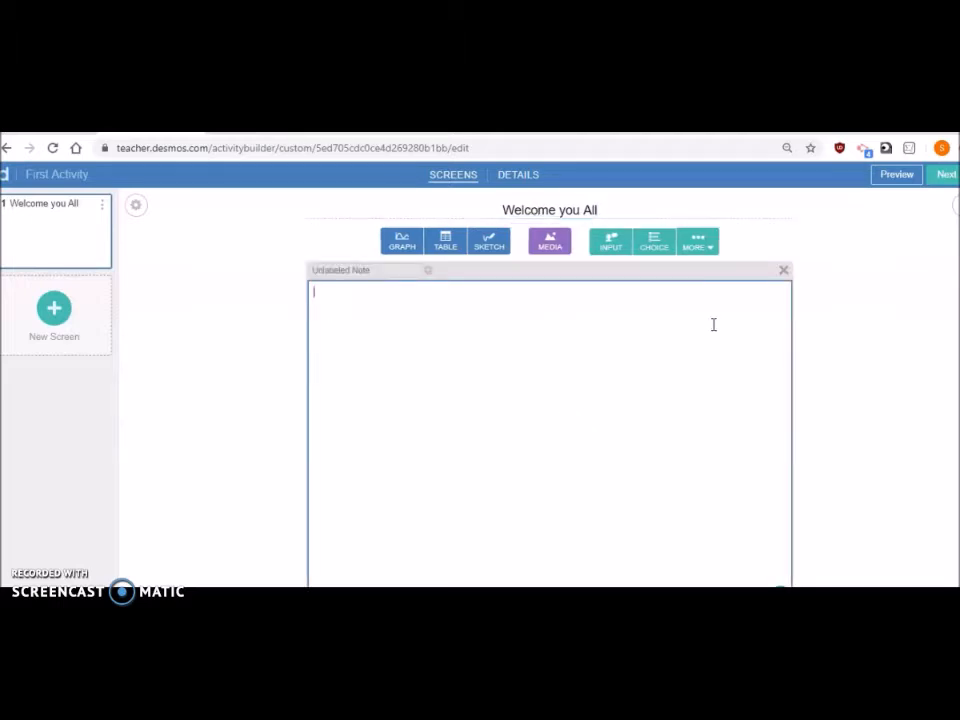
pyautogui.click(784, 272)
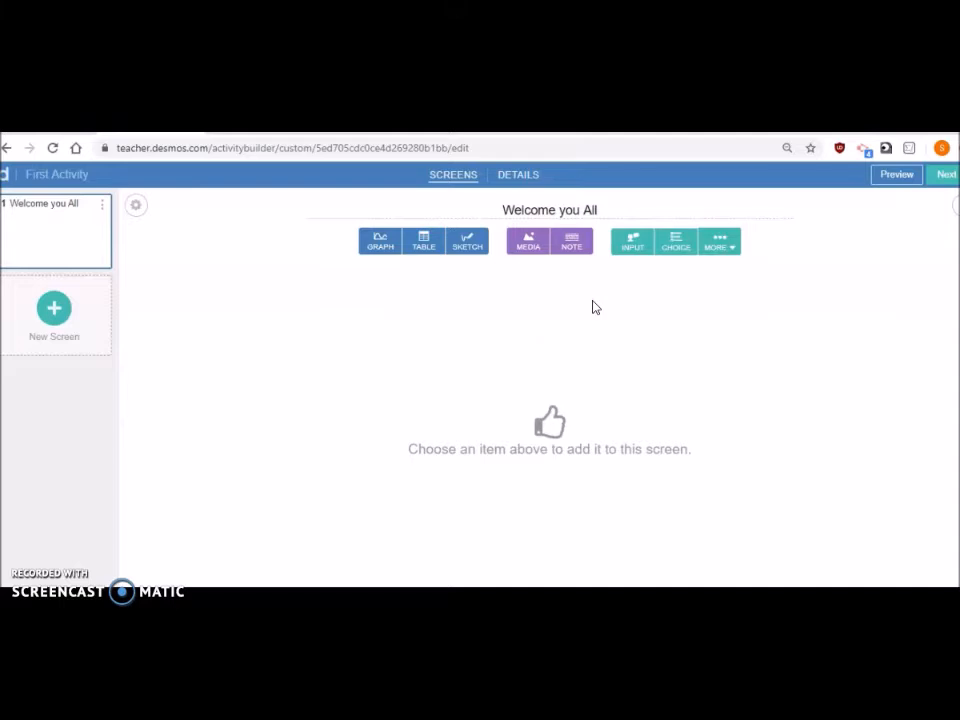
pyautogui.click(574, 247)
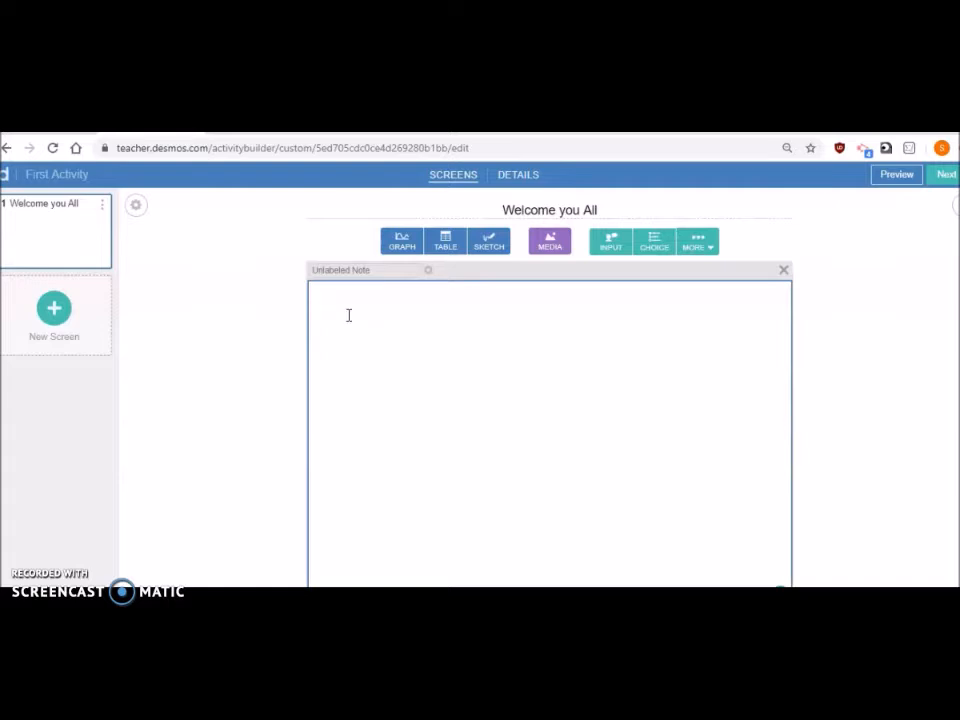
pyautogui.write('We are going to learn How to Solve Line')
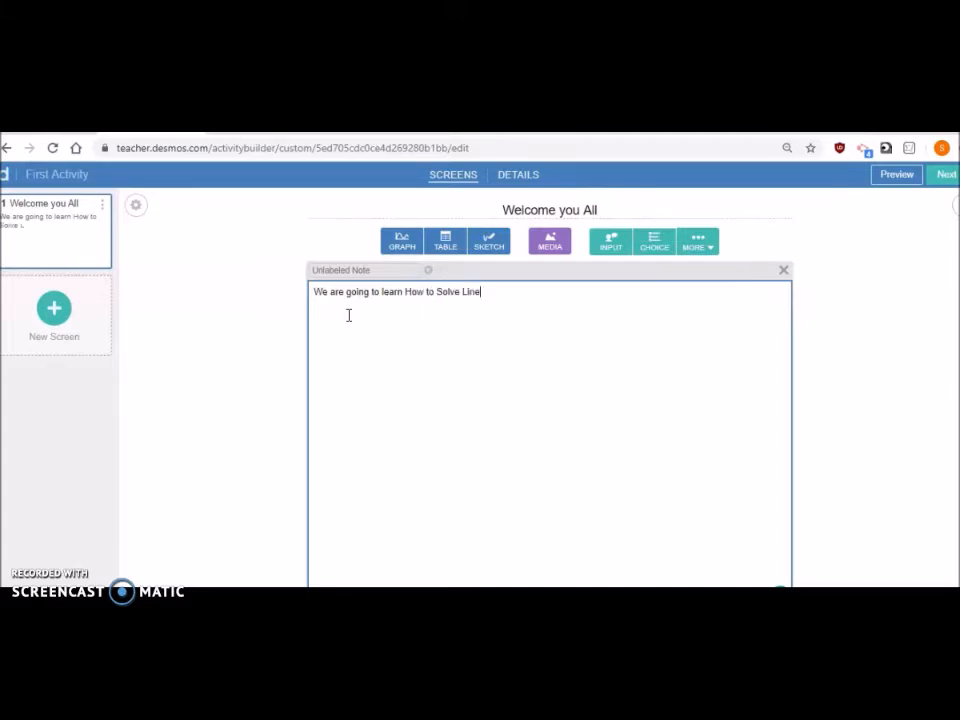
pyautogui.write('ar Equation')
# Step: Reword the welcome note to read "We are going to practice Linear Equations"
pyautogui.click(462, 291)
pyautogui.press('BackSpace')
pyautogui.press('BackSpace')
pyautogui.press('BackSpace')
pyautogui.press('BackSpace')
pyautogui.press('BackSpace')
pyautogui.press('BackSpace')
pyautogui.press('BackSpace')
pyautogui.press('BackSpace')
pyautogui.press('BackSpace')
pyautogui.press('BackSpace')
pyautogui.press('BackSpace')
pyautogui.press('BackSpace')
pyautogui.press('BackSpace')
pyautogui.press('BackSpace')
pyautogui.press('BackSpace')
pyautogui.press('BackSpace')
pyautogui.press('BackSpace')
pyautogui.press('BackSpace')
pyautogui.press('BackSpace')
pyautogui.write('practice')
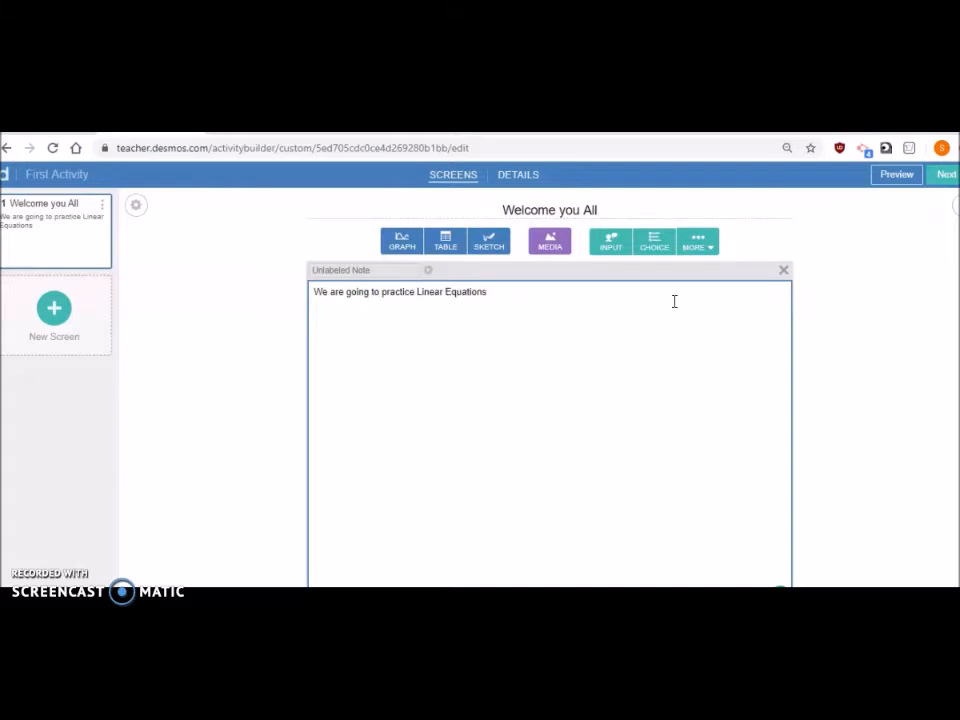
# Step: Add the line "How are feeling today?" to the welcome note and place a text answer input on the screen
pyautogui.write('How are feeling toay')
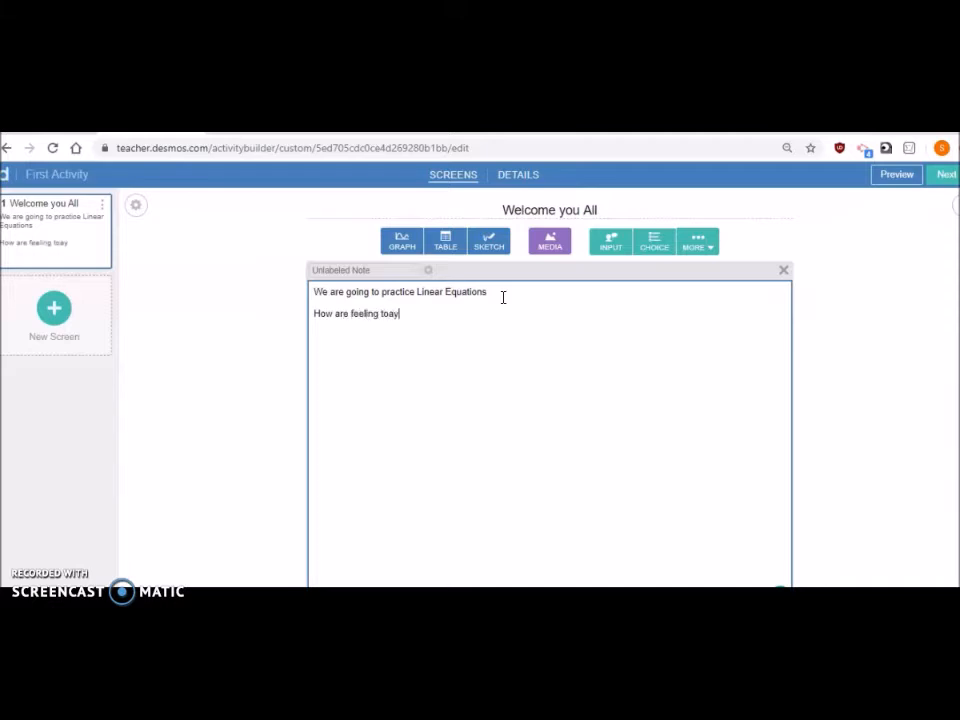
pyautogui.press('BackSpace')
pyautogui.press('BackSpace')
pyautogui.write('day?')
pyautogui.press('Return')
pyautogui.click(610, 250)
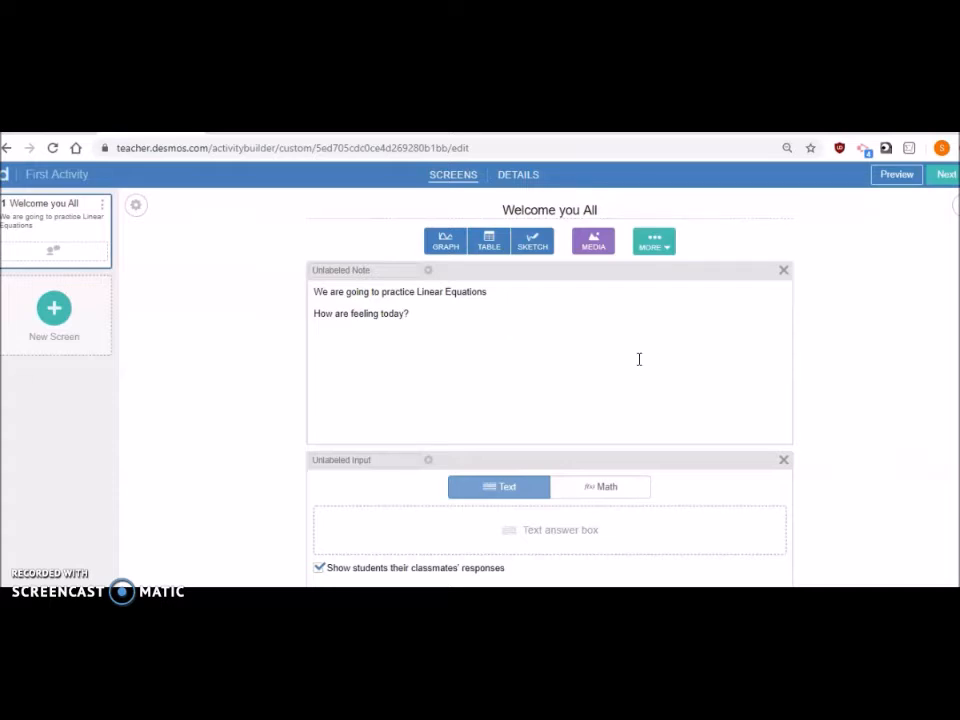
# Step: Add a second screen titled "First Probñem" with a note reading "Solve for x" and the math expression 3x + 6 = 18
pyautogui.click(54, 315)
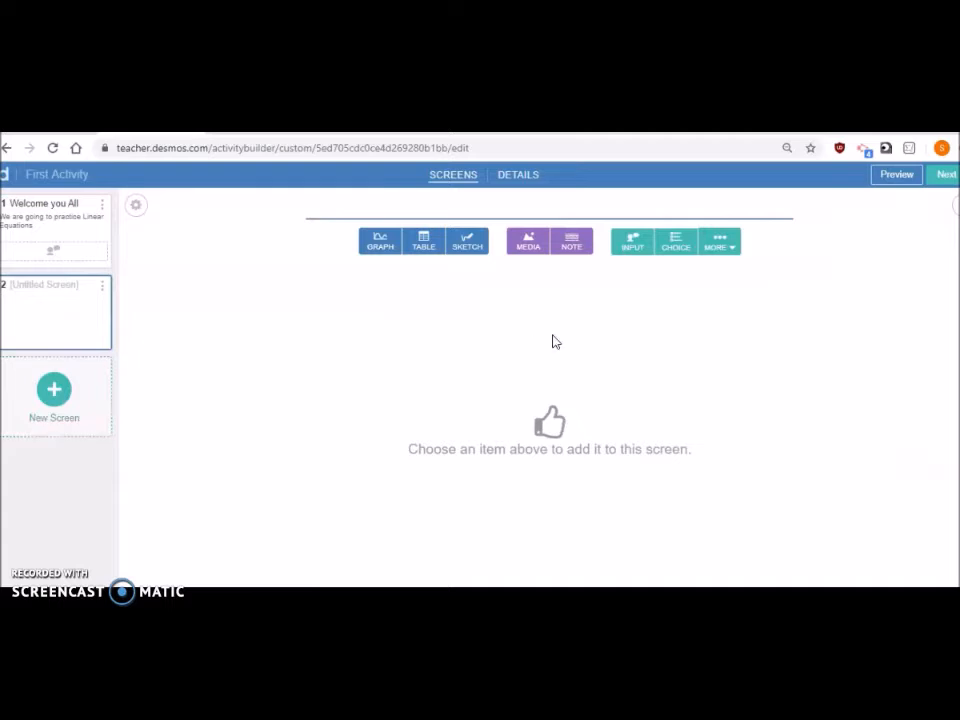
pyautogui.write('First Problem')
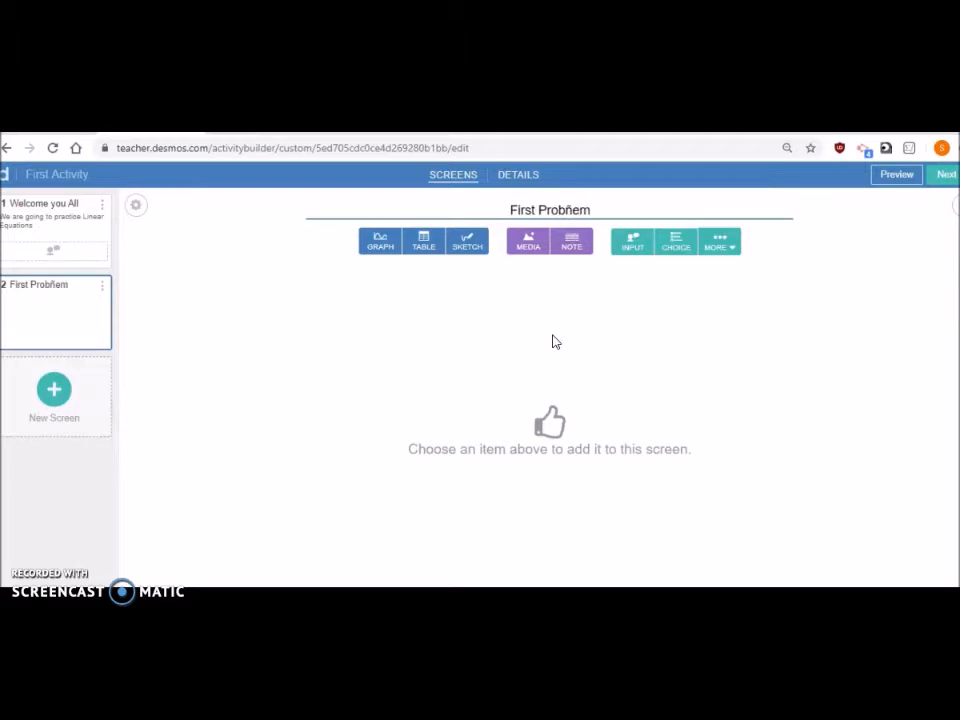
pyautogui.click(572, 245)
pyautogui.write('S')
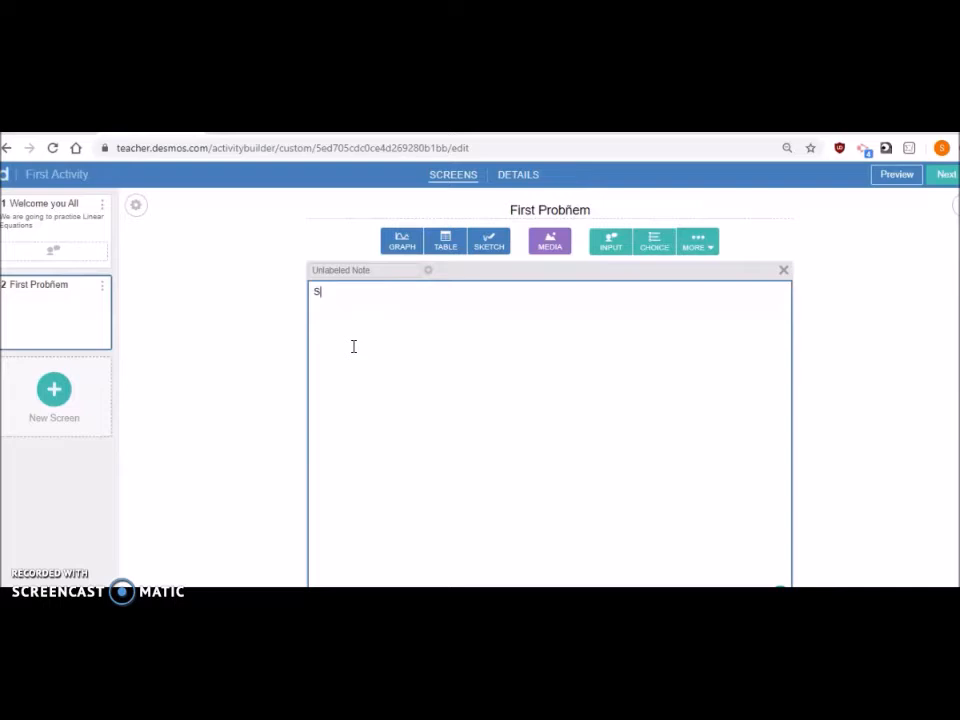
pyautogui.write('olve tor x')
pyautogui.write('3 +')
pyautogui.write('x +')
pyautogui.write('6')
pyautogui.write('=18')
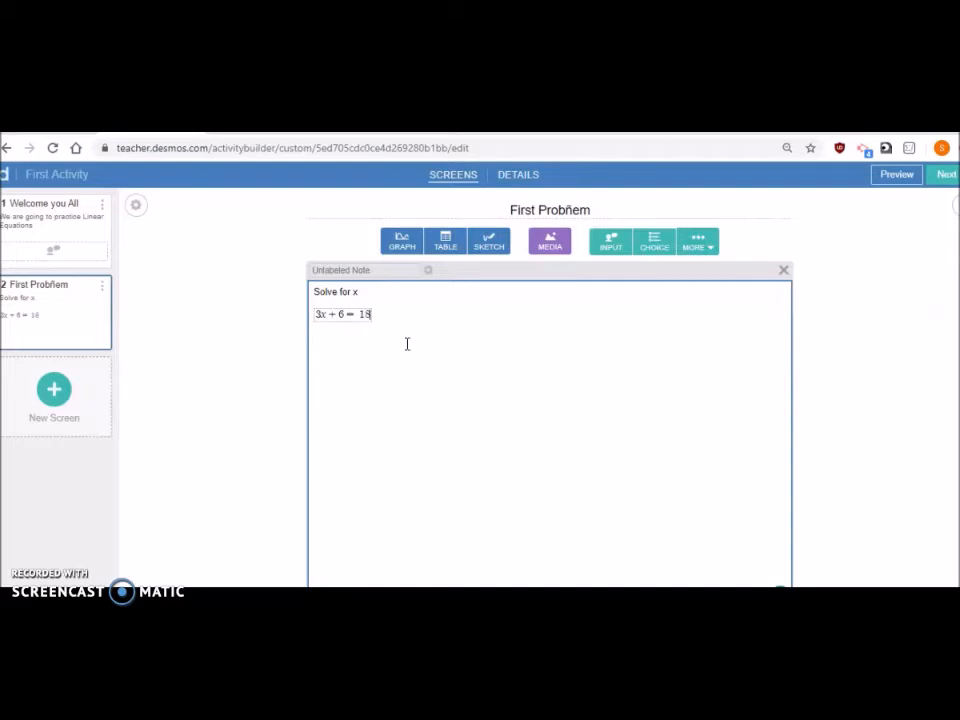
pyautogui.click(364, 360)
# Step: Add an answer input to the equation screen and set it to Math
pyautogui.click(612, 251)
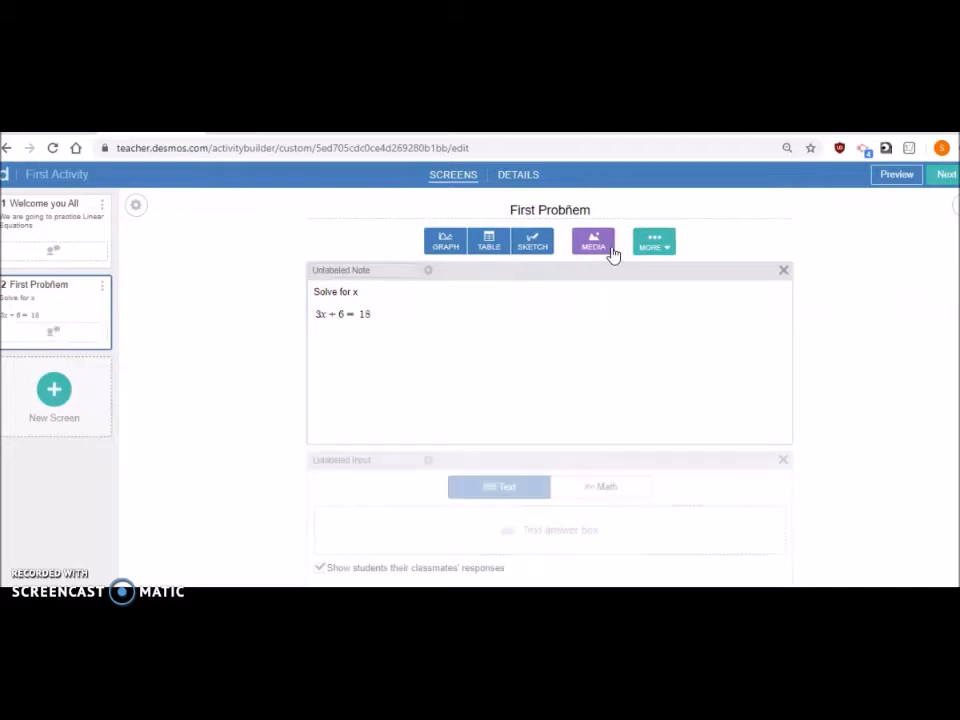
pyautogui.click(599, 489)
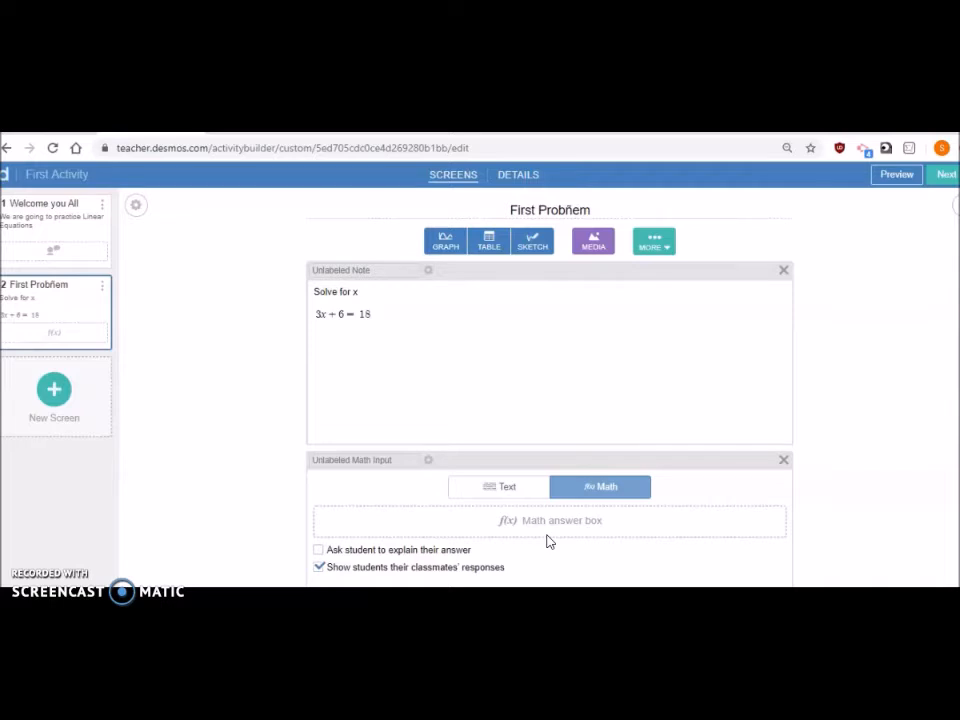
# Step: Preview the equation screen as a student and submit the answer x = 4
pyautogui.click(894, 178)
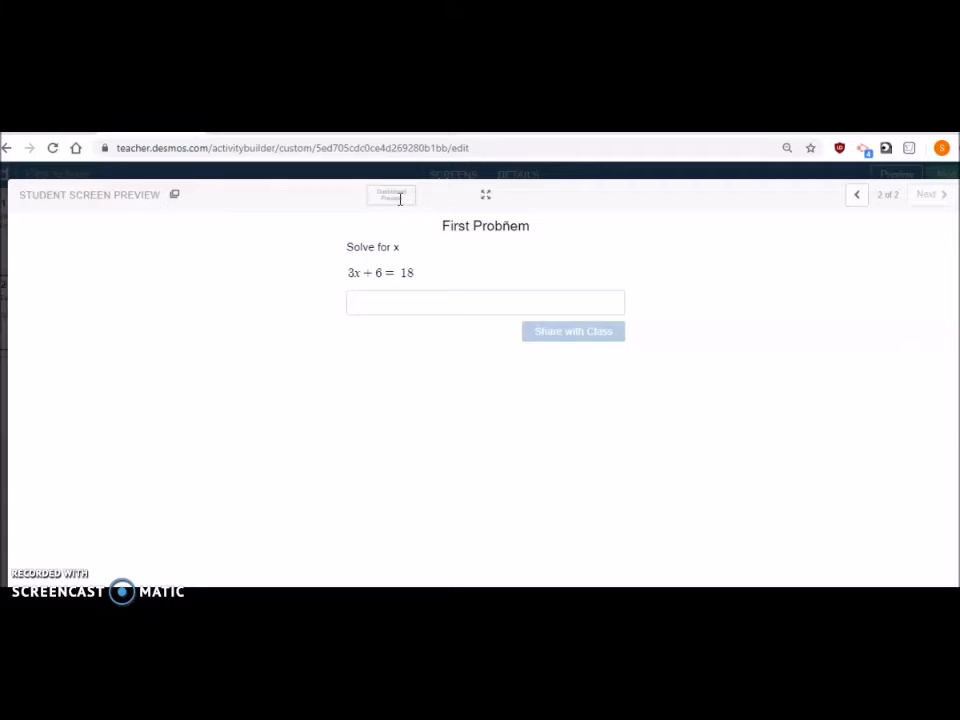
pyautogui.click(376, 304)
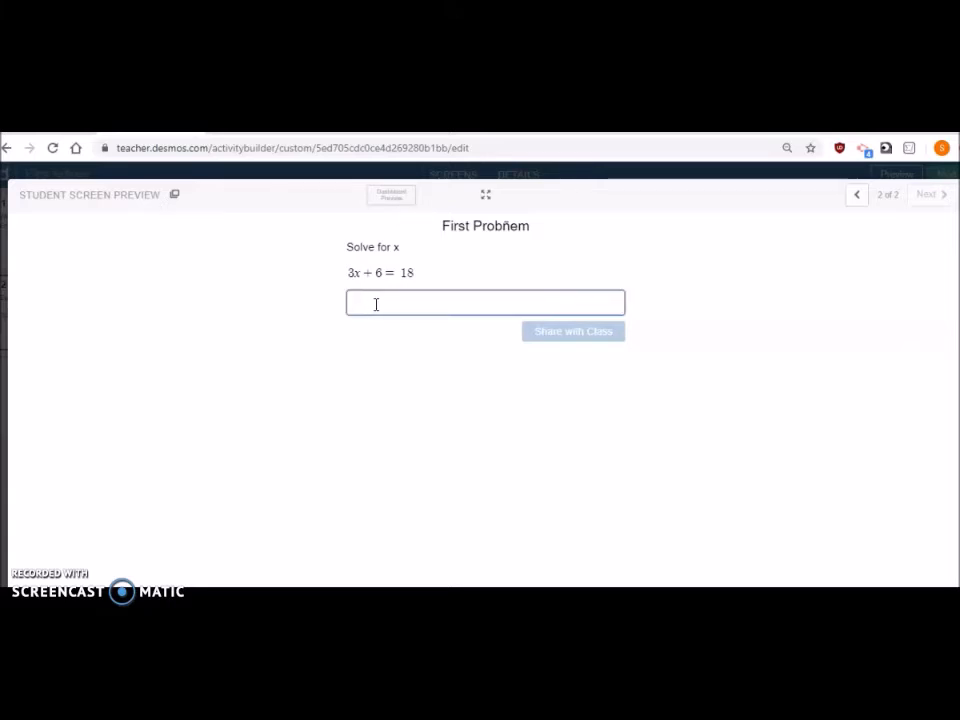
pyautogui.write('x = ')
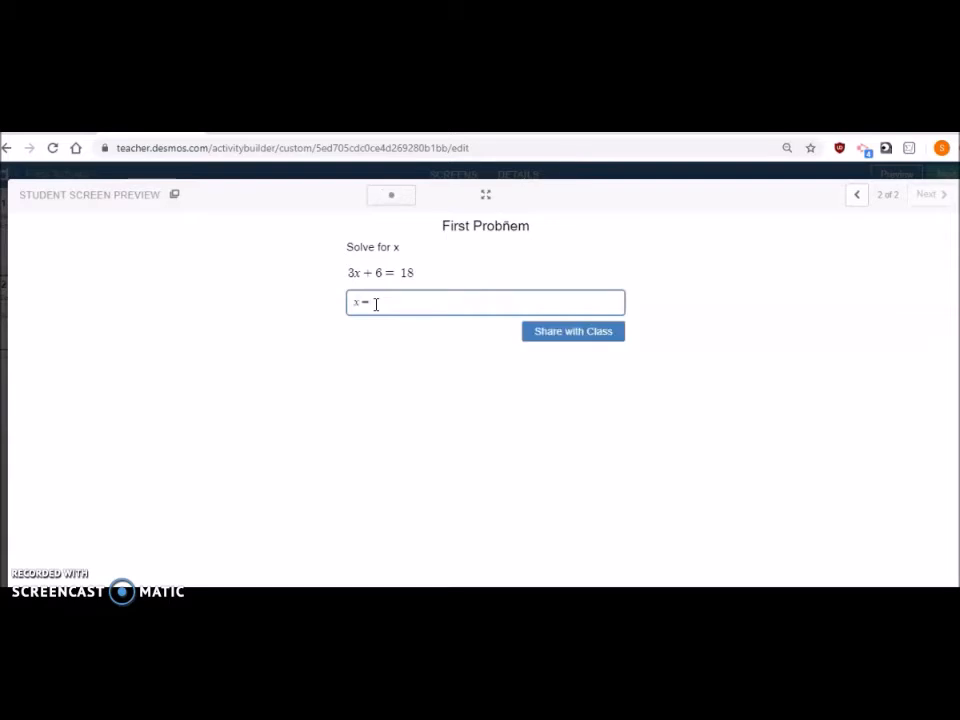
pyautogui.write('4')
pyautogui.press('Return')
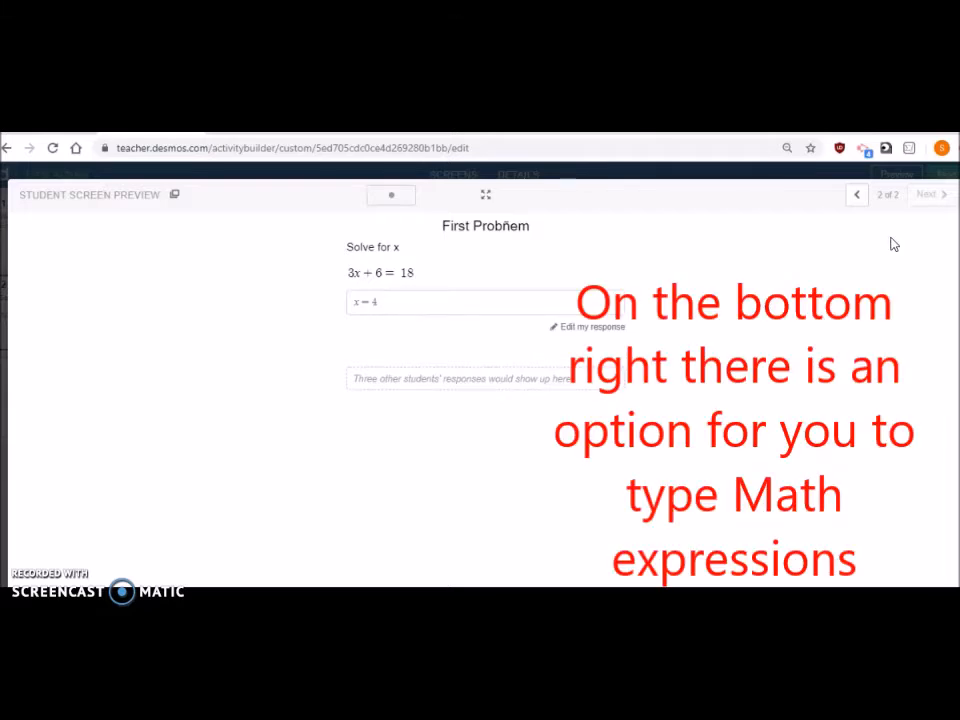
# Step: Check the welcome screen and its empty answer box in the student preview, and close the preview
pyautogui.click(856, 196)
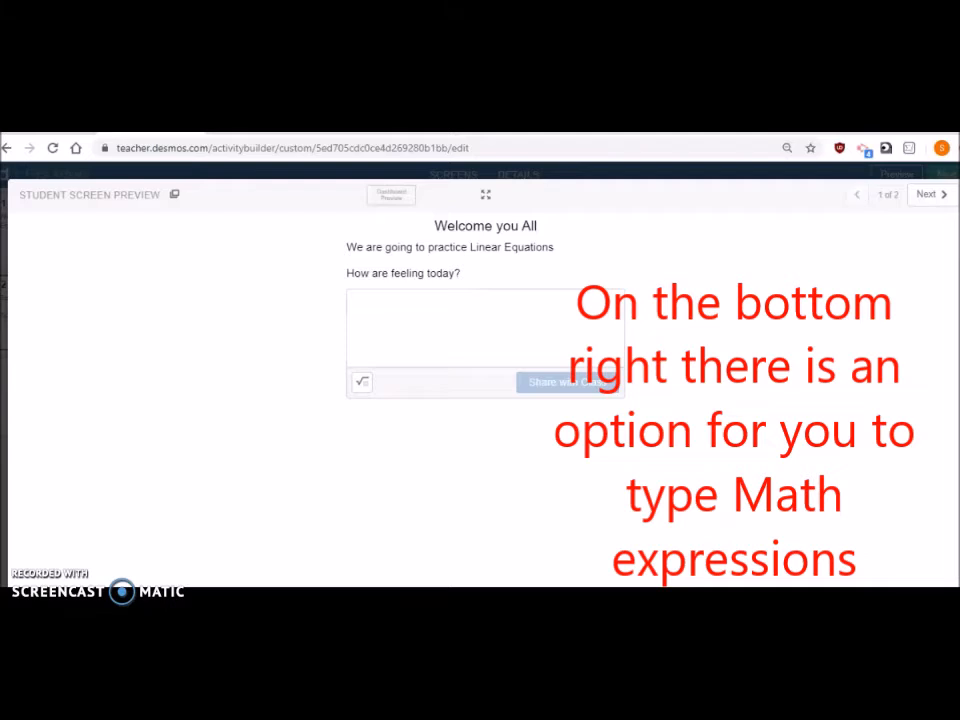
pyautogui.click(392, 315)
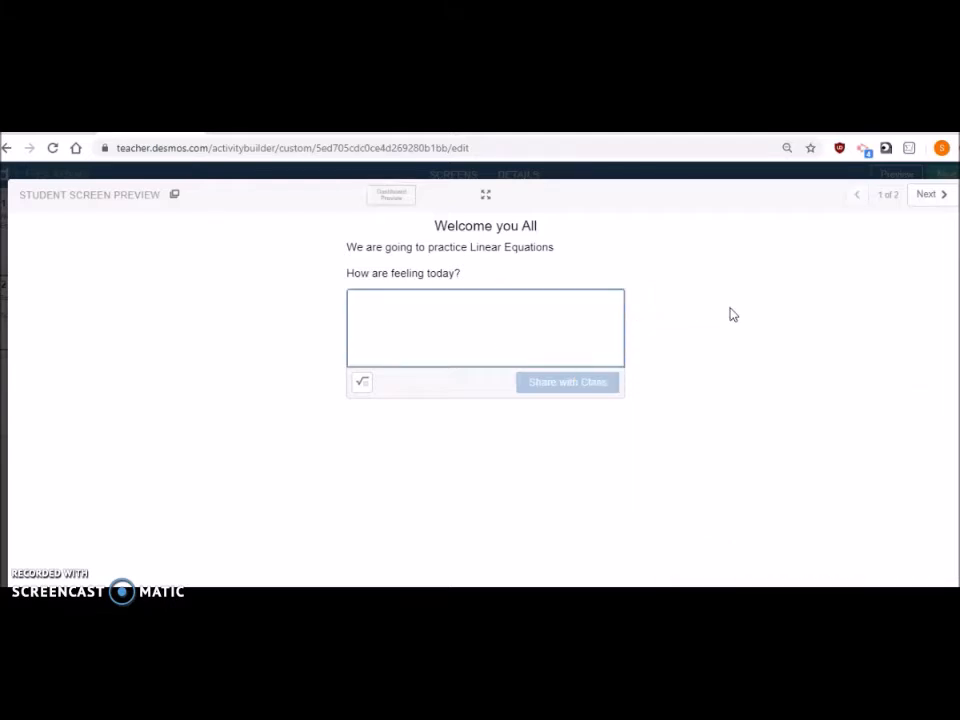
pyautogui.click(958, 182)
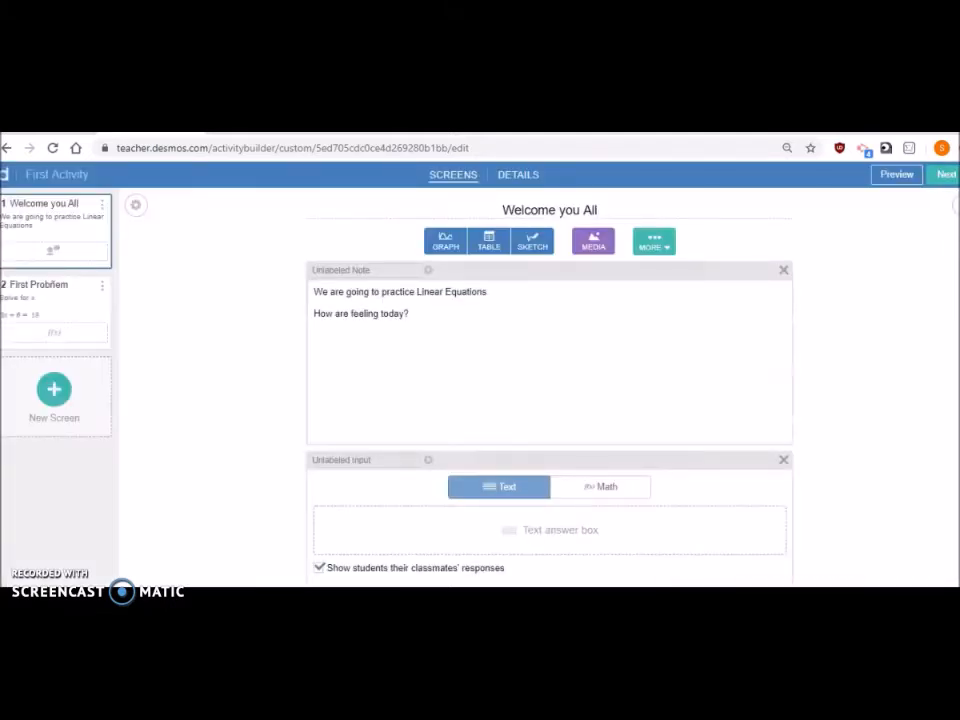
# Step: Add a third screen with a note reading "Solve for x" and the math expression 2x + 5 = 19
pyautogui.click(54, 394)
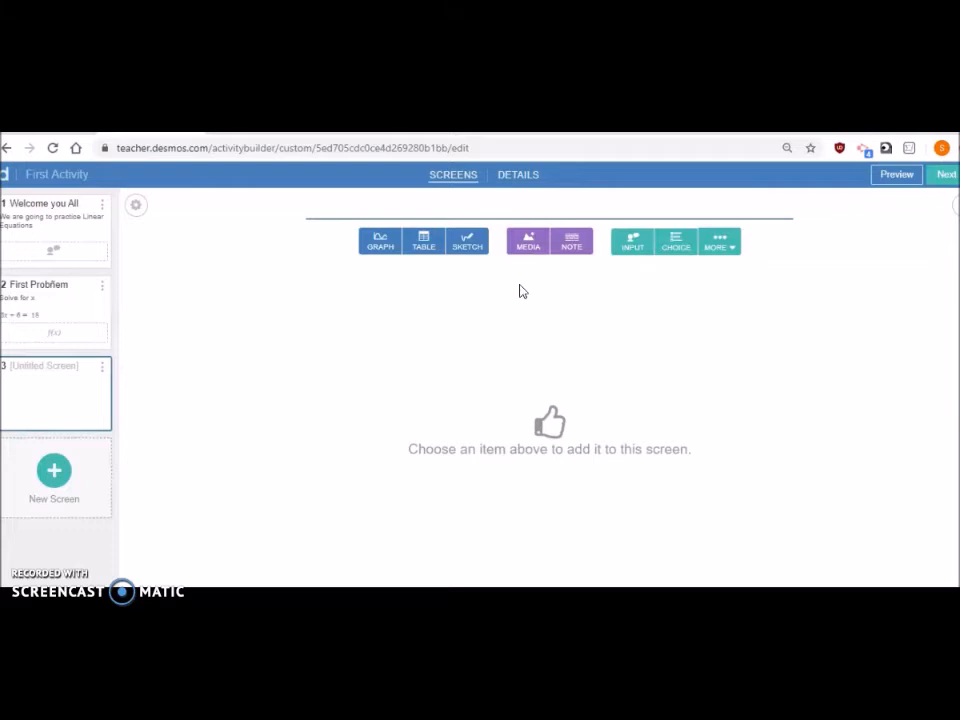
pyautogui.click(571, 249)
pyautogui.write('Solve for x')
pyautogui.press('Return')
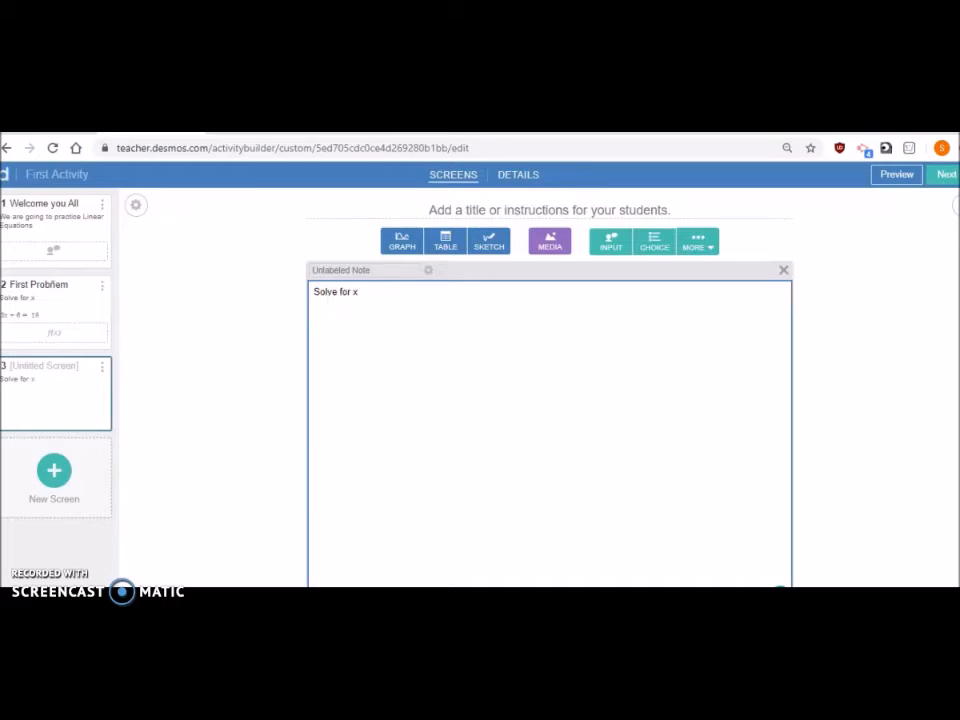
pyautogui.write('2x + 5 = 19')
# Step: Add a multiple choice component to the third screen, with the math expression x = 7 as first option, marked correct
pyautogui.click(655, 252)
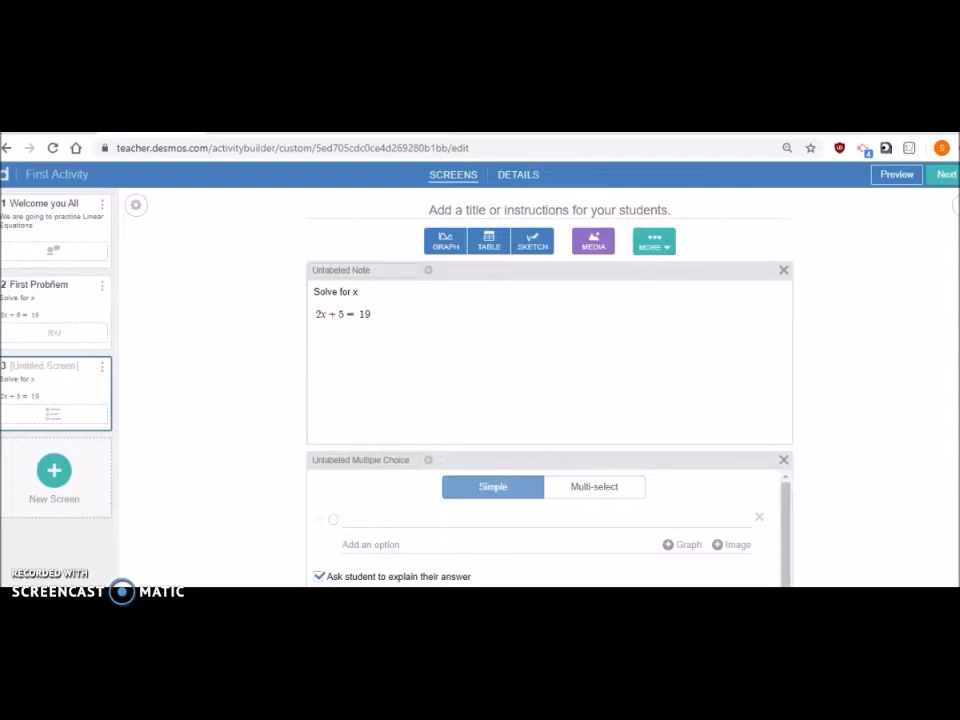
pyautogui.click(333, 521)
pyautogui.click(354, 517)
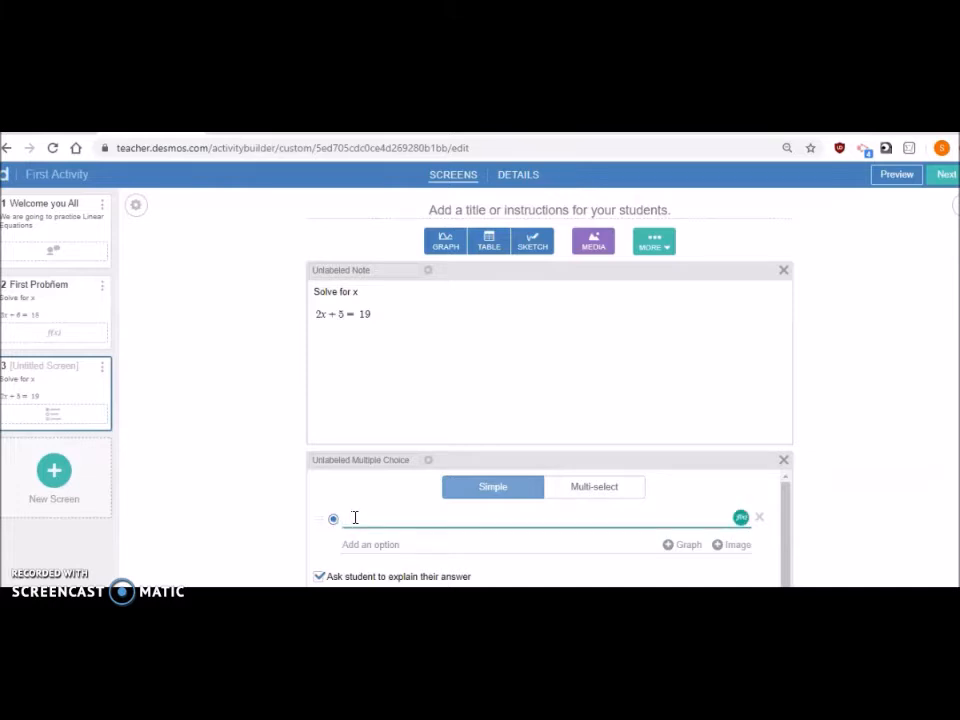
pyautogui.write('x=')
pyautogui.write('7')
pyautogui.press('BackSpace')
pyautogui.press('BackSpace')
pyautogui.press('BackSpace')
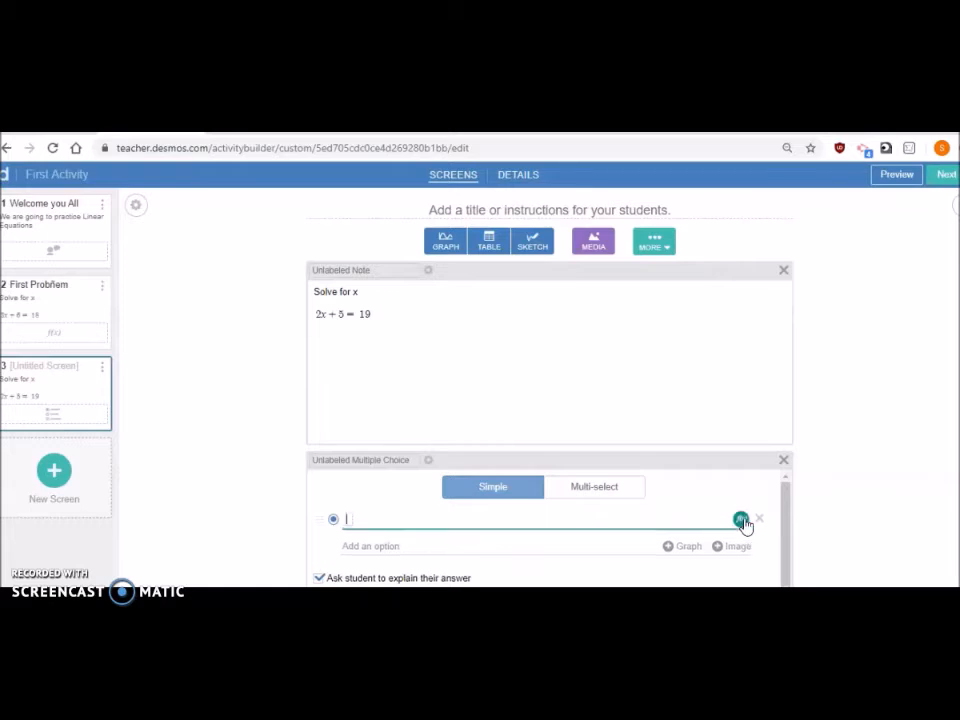
pyautogui.write('x = 7')
# Step: Add two more answer options to the multiple choice question, x=3 and x=8
pyautogui.click(390, 549)
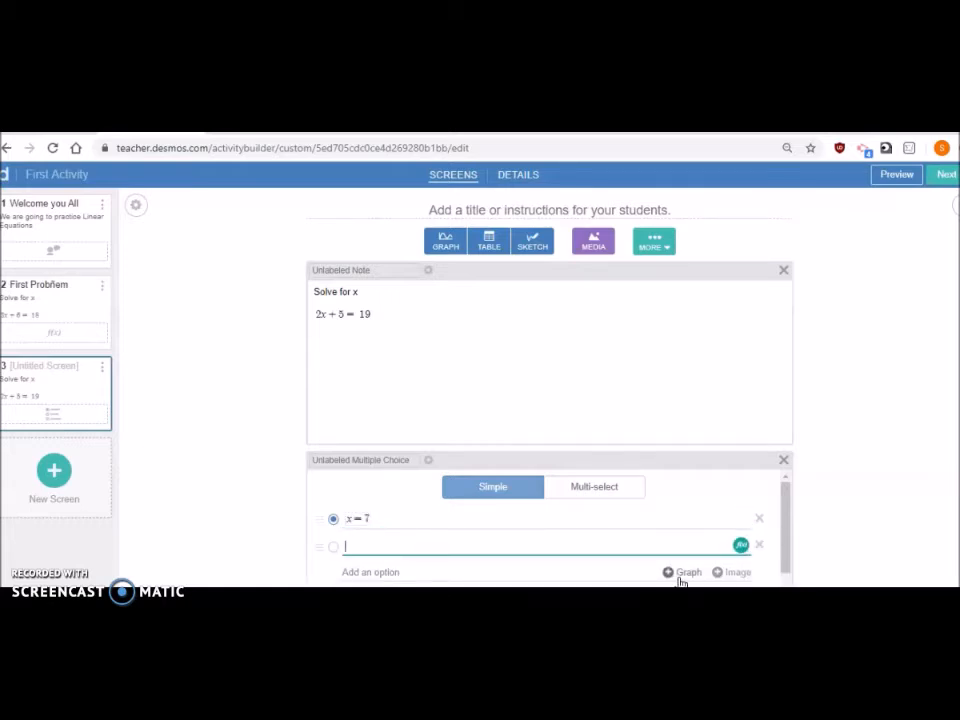
pyautogui.write('x=3')
pyautogui.click(345, 574)
pyautogui.write('x=8')
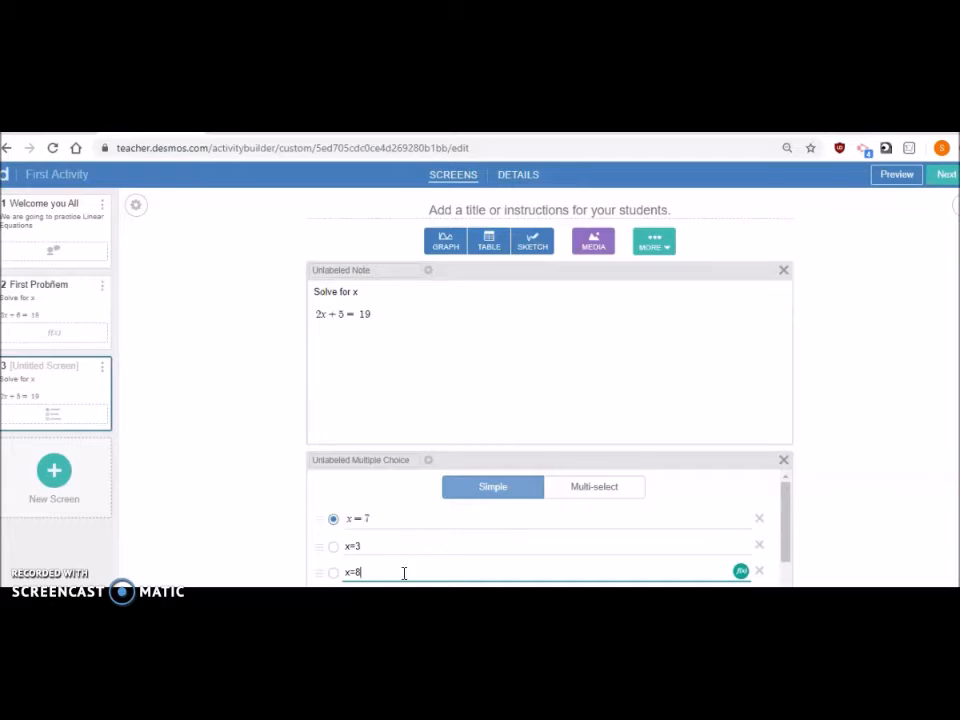
# Step: Preview the multiple choice screen as a student and try the answer options, leaving x=3 selected
pyautogui.click(893, 177)
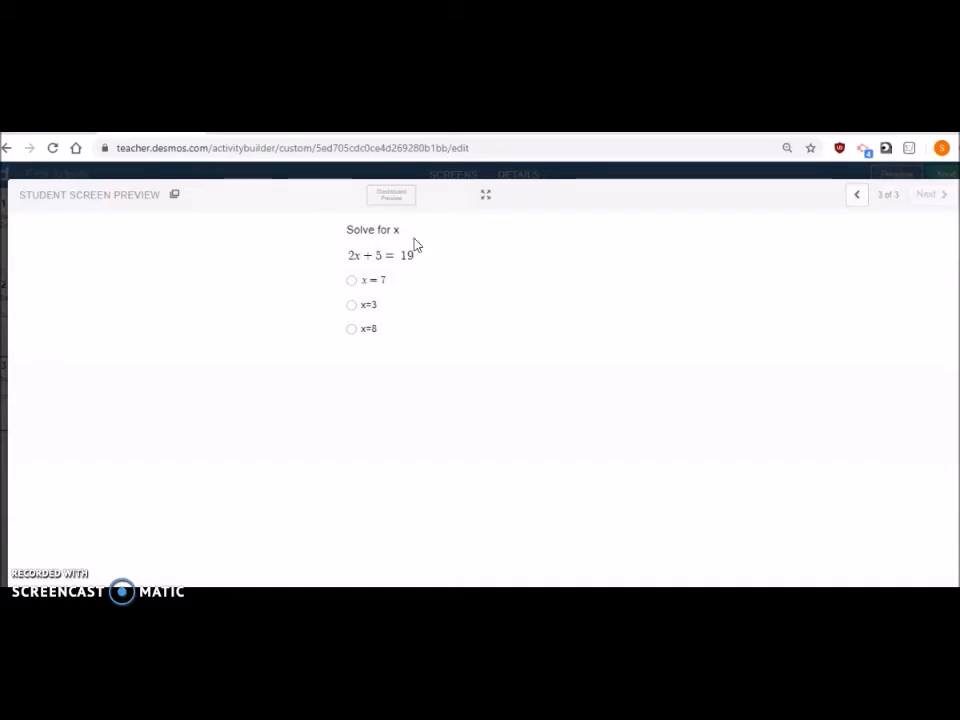
pyautogui.click(356, 315)
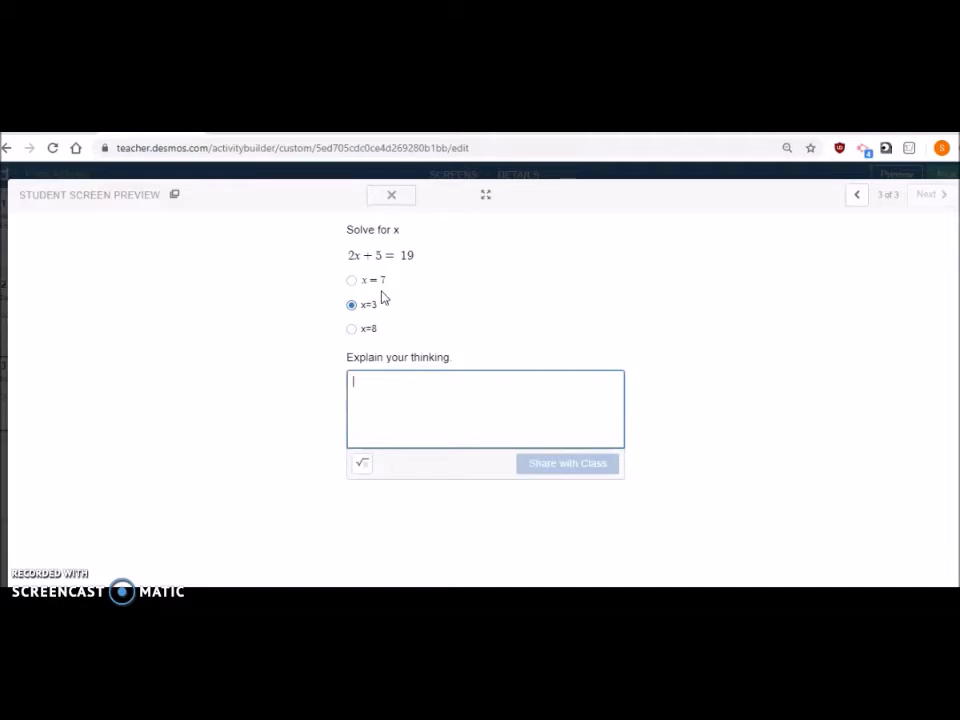
pyautogui.click(352, 282)
pyautogui.click(352, 310)
# Step: Explain the previewed answer with the lines "2x= 14", "x= 14/2" and the same fraction in math notation, and close the preview
pyautogui.write('2x=')
pyautogui.write(' 14 ')
pyautogui.write('x= 14')
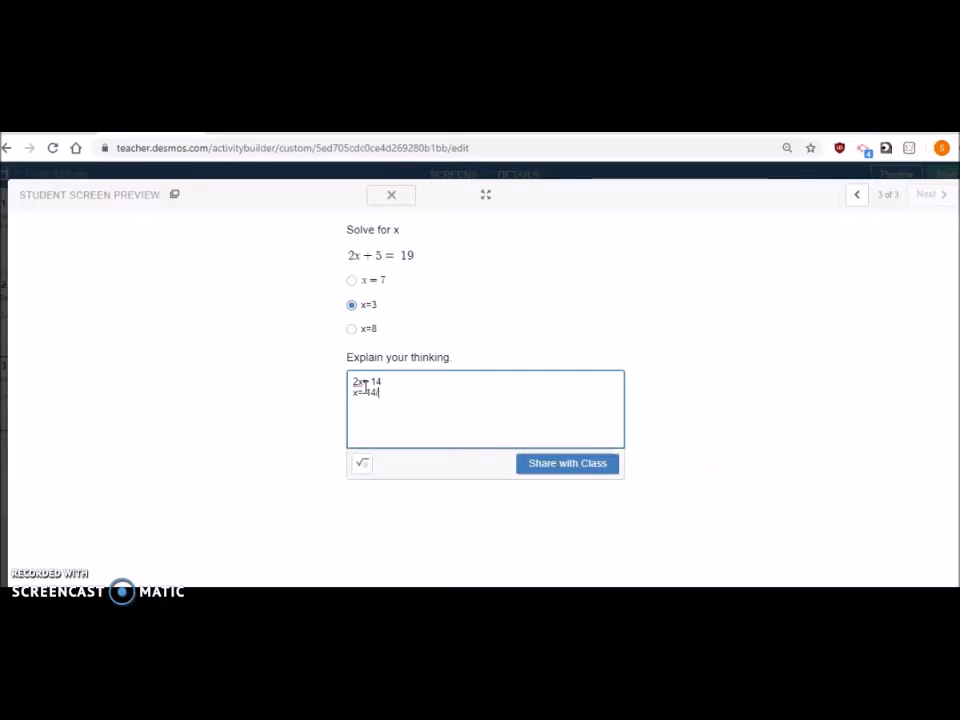
pyautogui.write('/2')
pyautogui.press('Return')
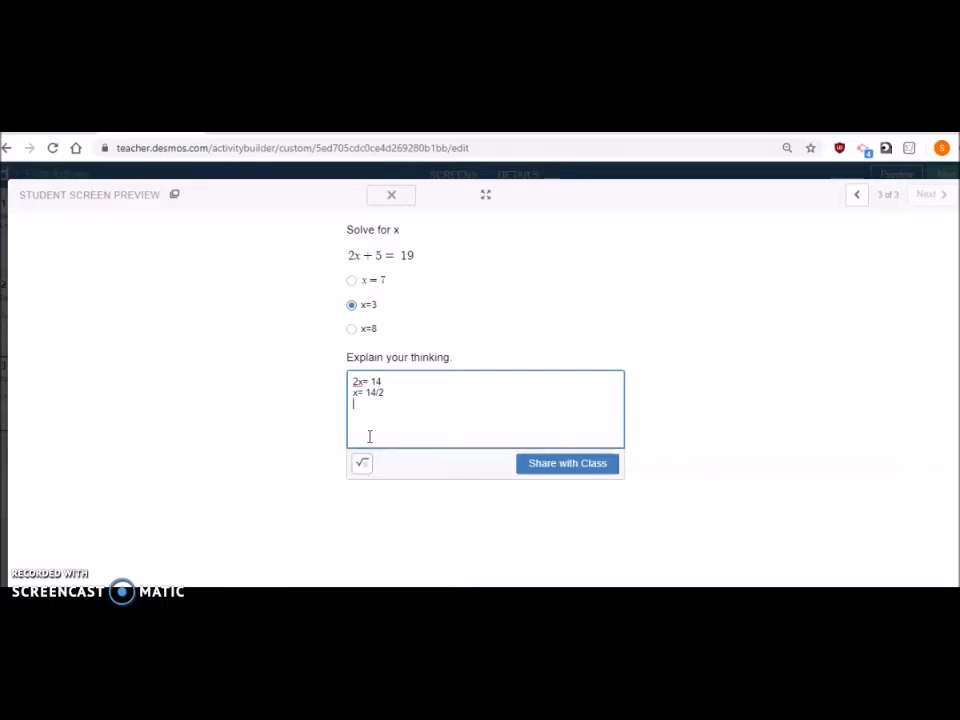
pyautogui.click(364, 470)
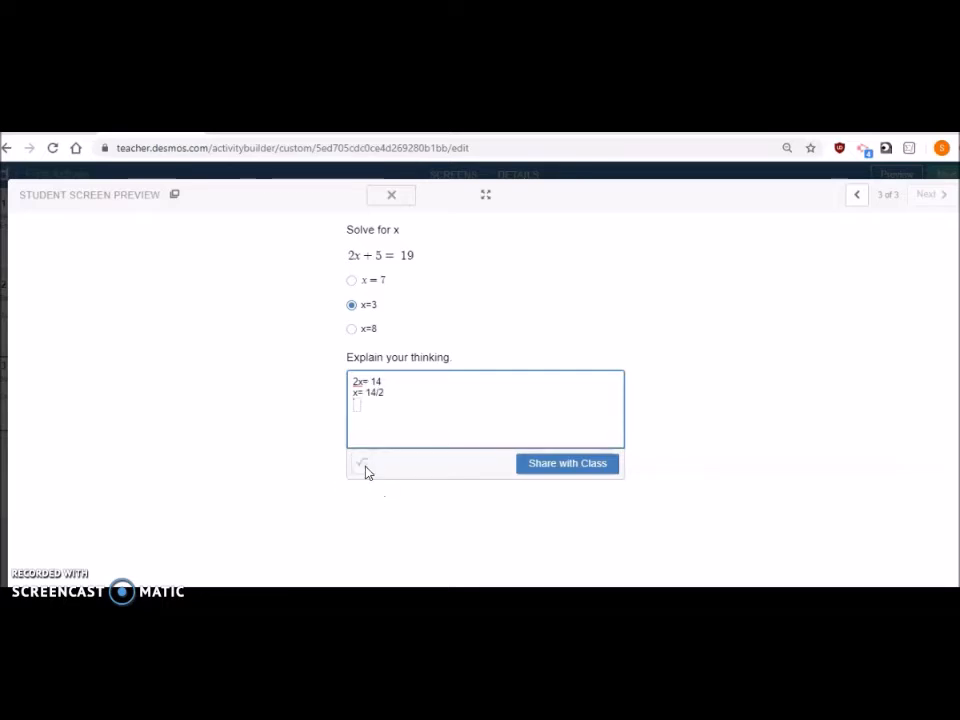
pyautogui.write('x= 14/2')
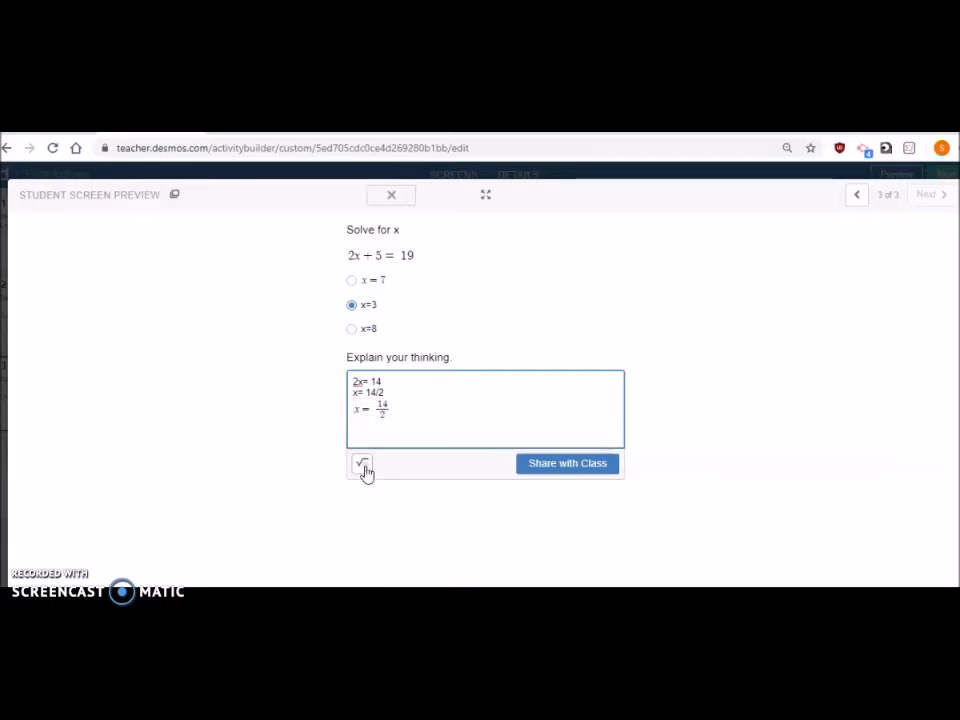
pyautogui.click(896, 270)
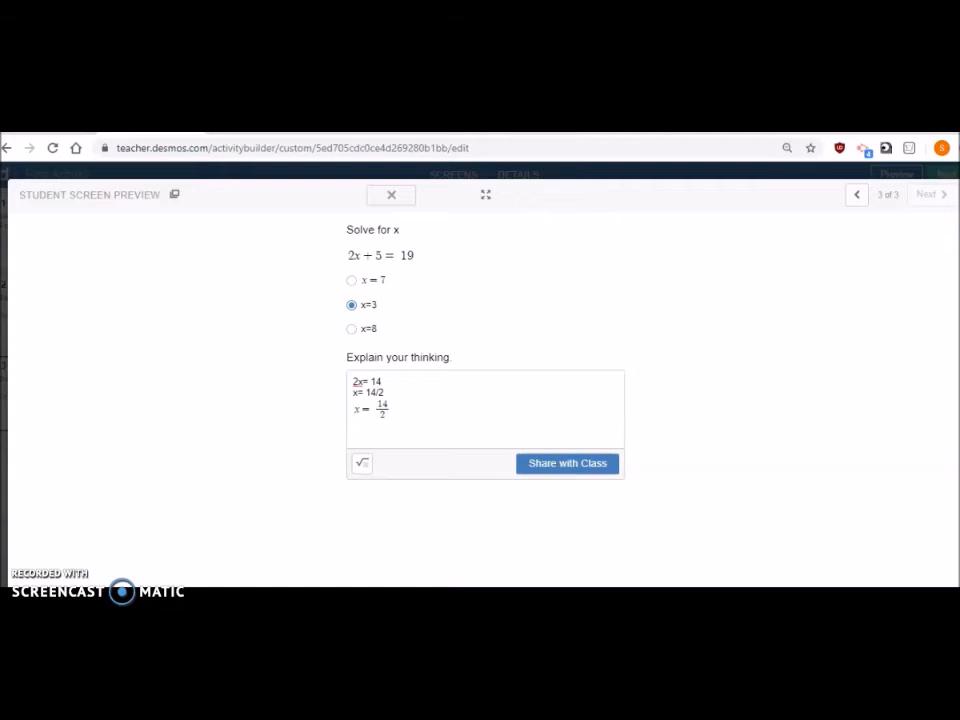
pyautogui.click(958, 198)
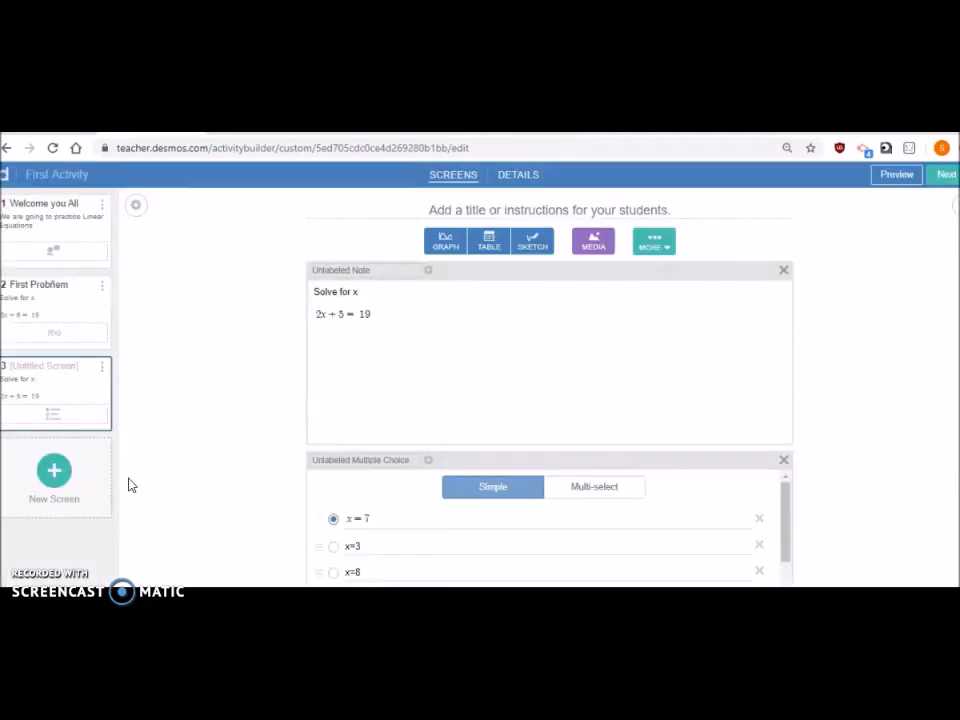
# Step: Add a fourth screen with a graph of y = 2x - 3 and convert the equation to a table
pyautogui.click(56, 475)
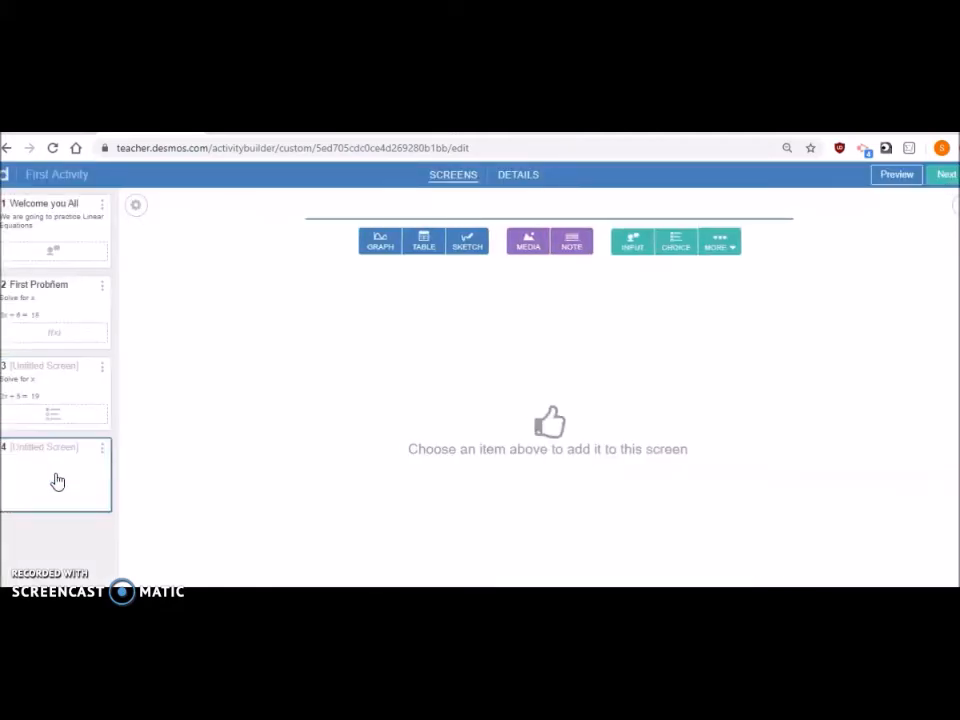
pyautogui.click(381, 246)
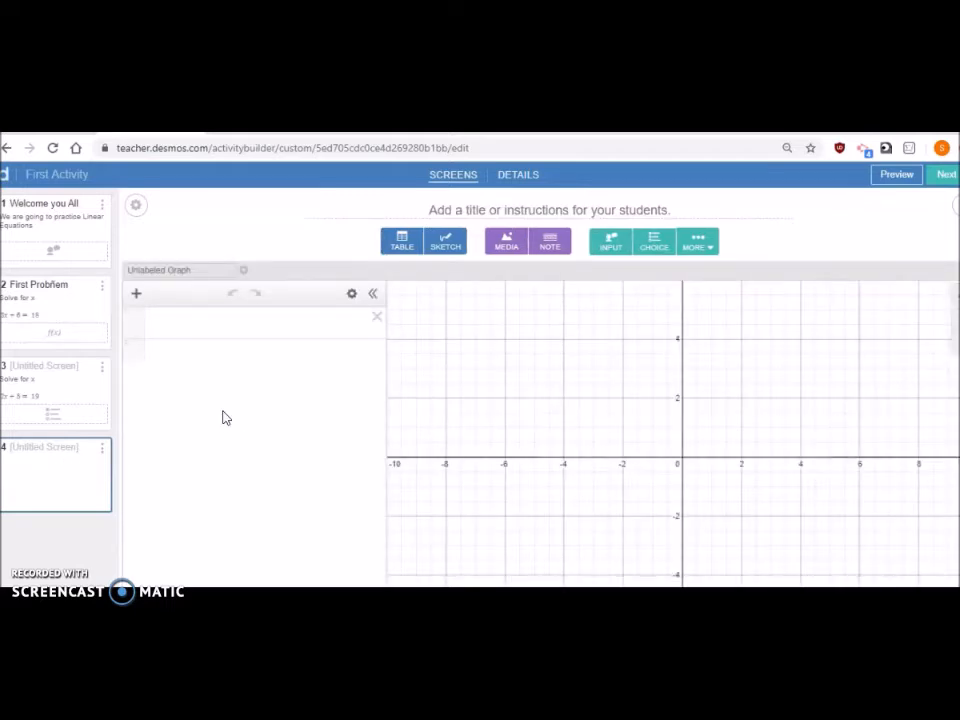
pyautogui.click(165, 319)
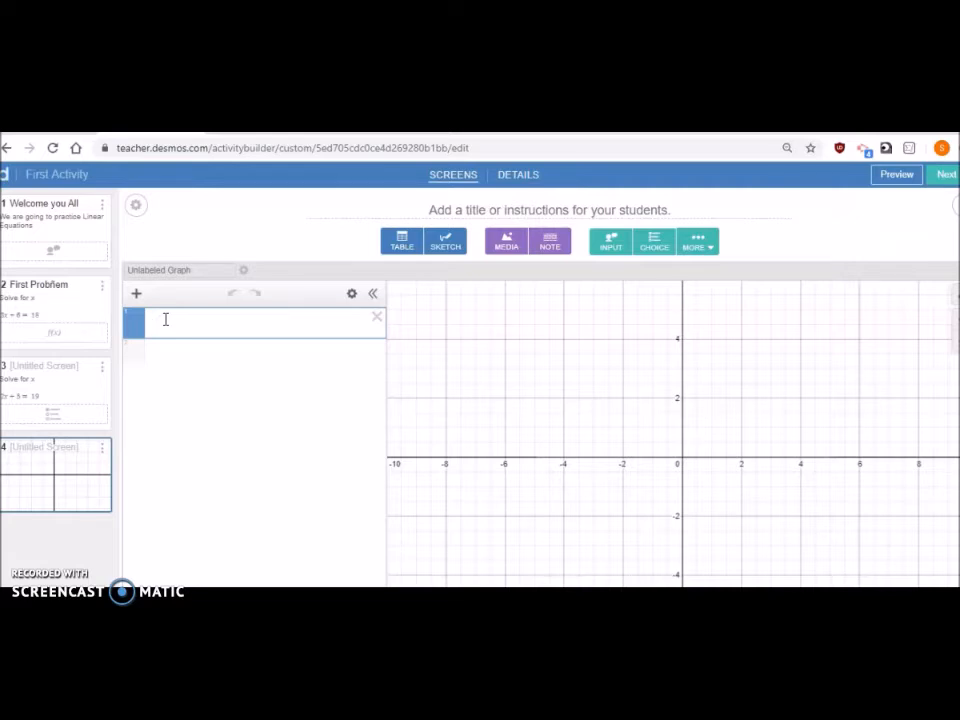
pyautogui.write('y=2x-3')
pyautogui.press('Return')
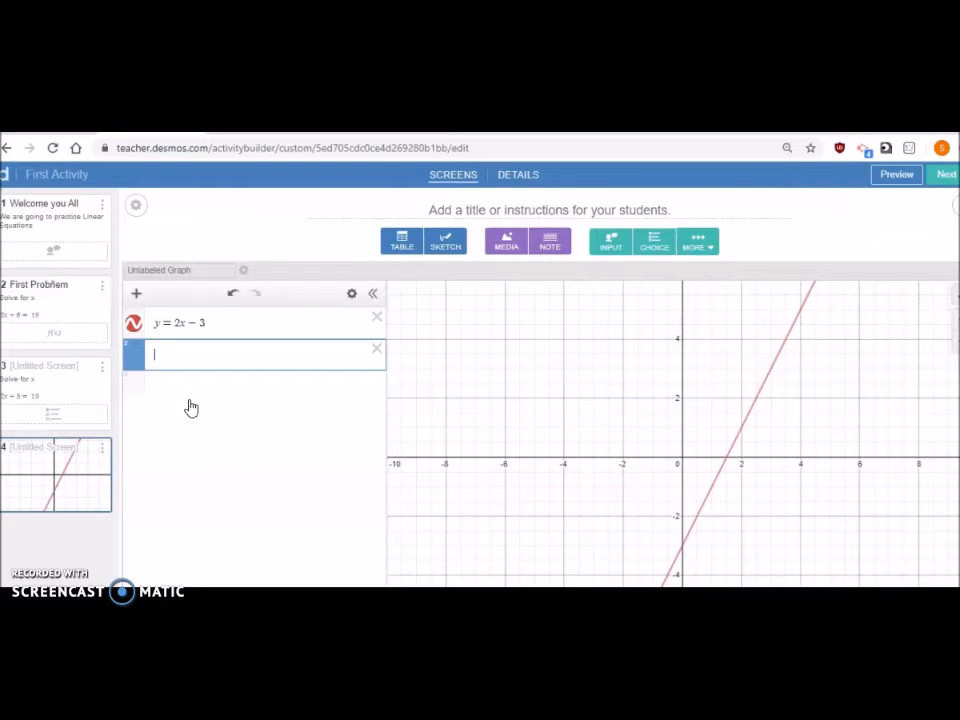
pyautogui.click(352, 297)
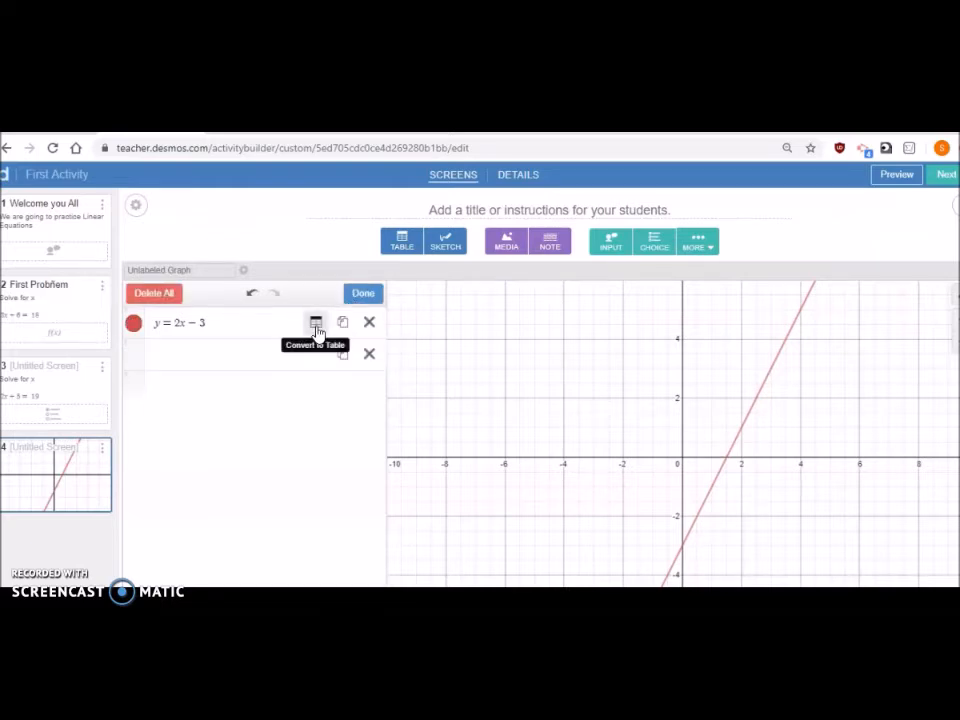
pyautogui.click(316, 322)
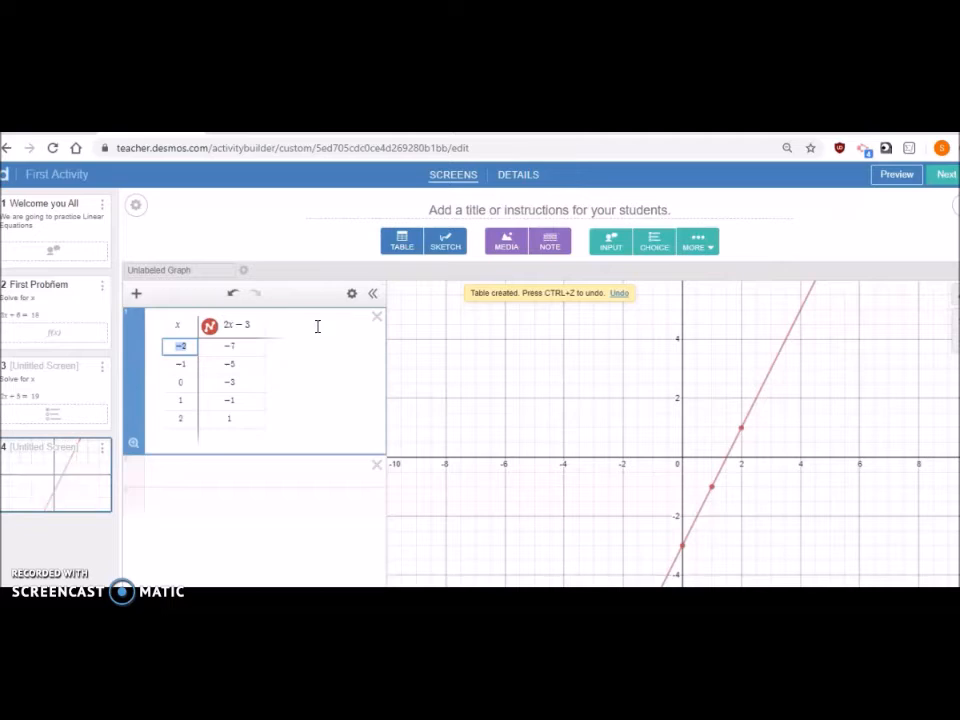
# Step: Define the list a = [1,2,3,...10] in the expression row below the table
pyautogui.click(192, 474)
pyautogui.write('a ')
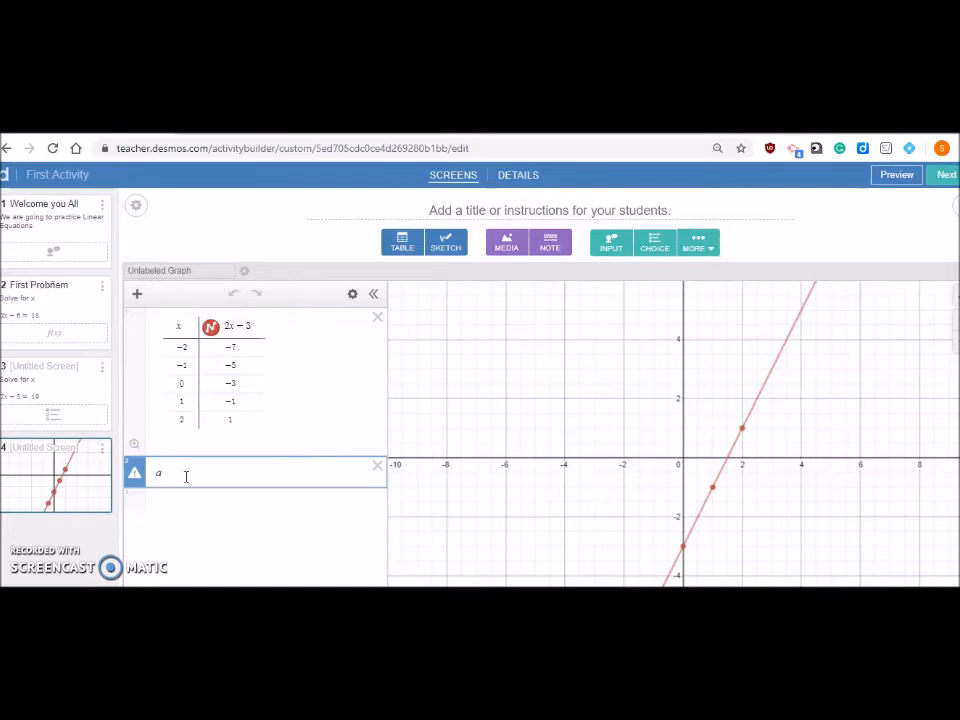
pyautogui.write('= [')
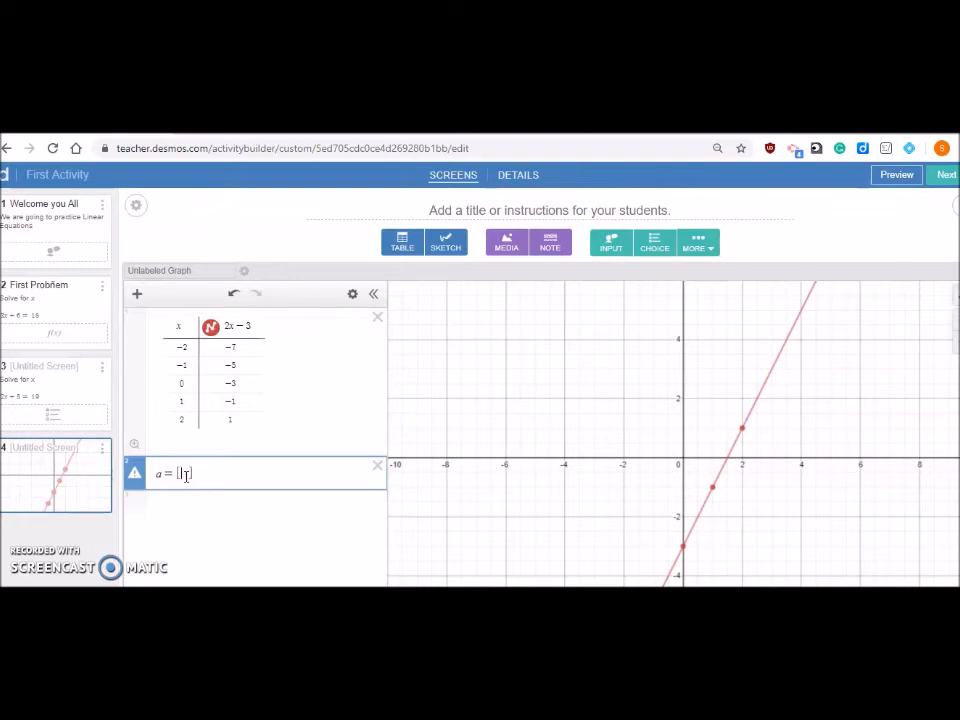
pyautogui.write('1,2,3,')
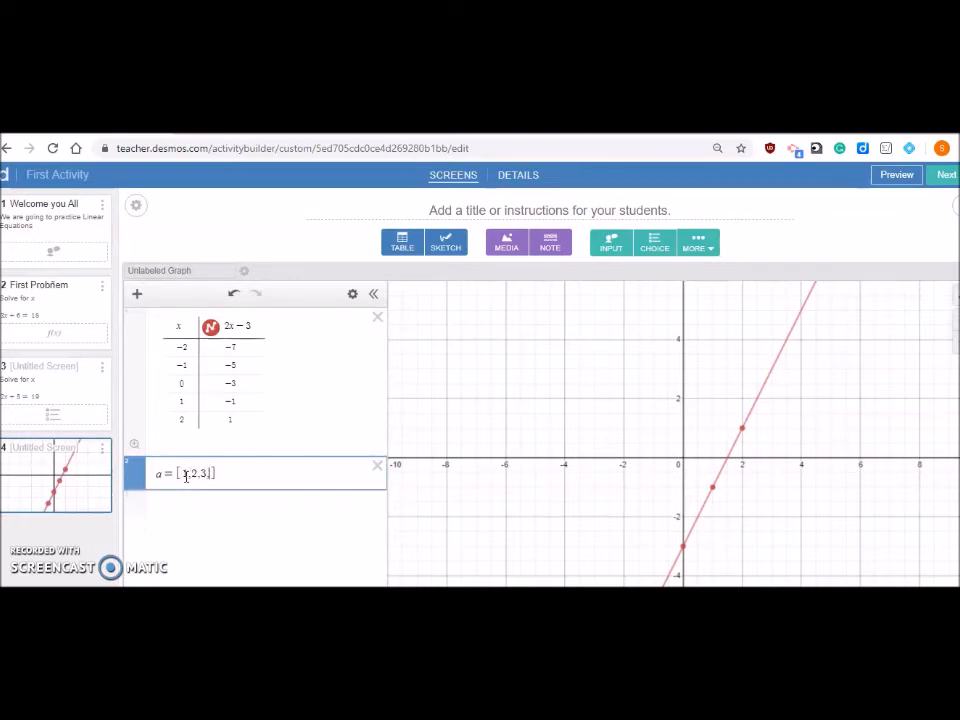
pyautogui.write('...')
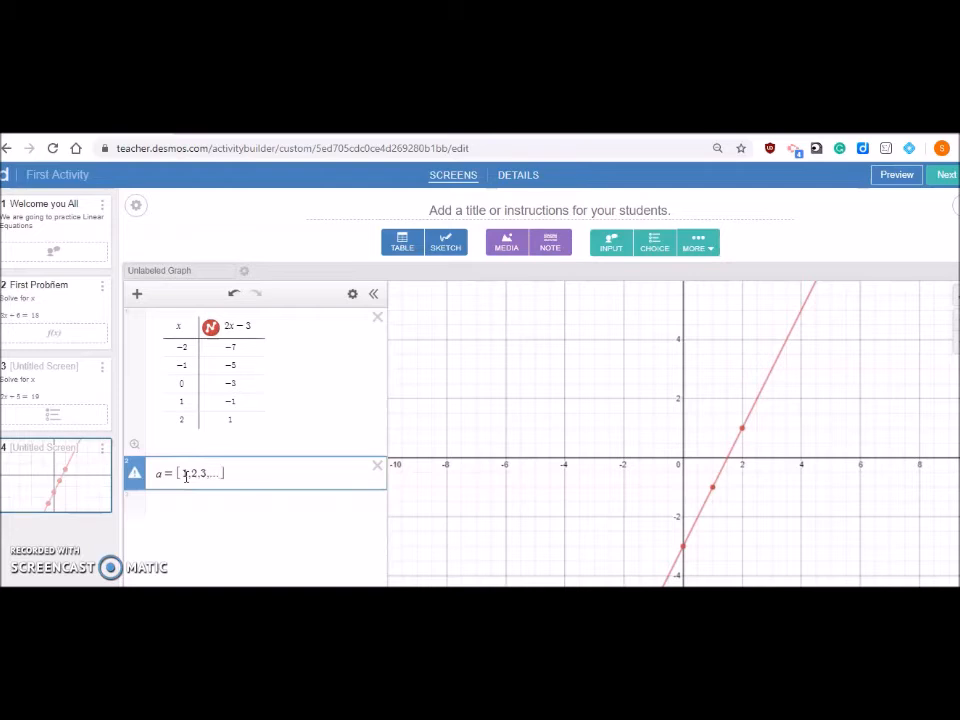
pyautogui.write(',10')
pyautogui.press('Return')
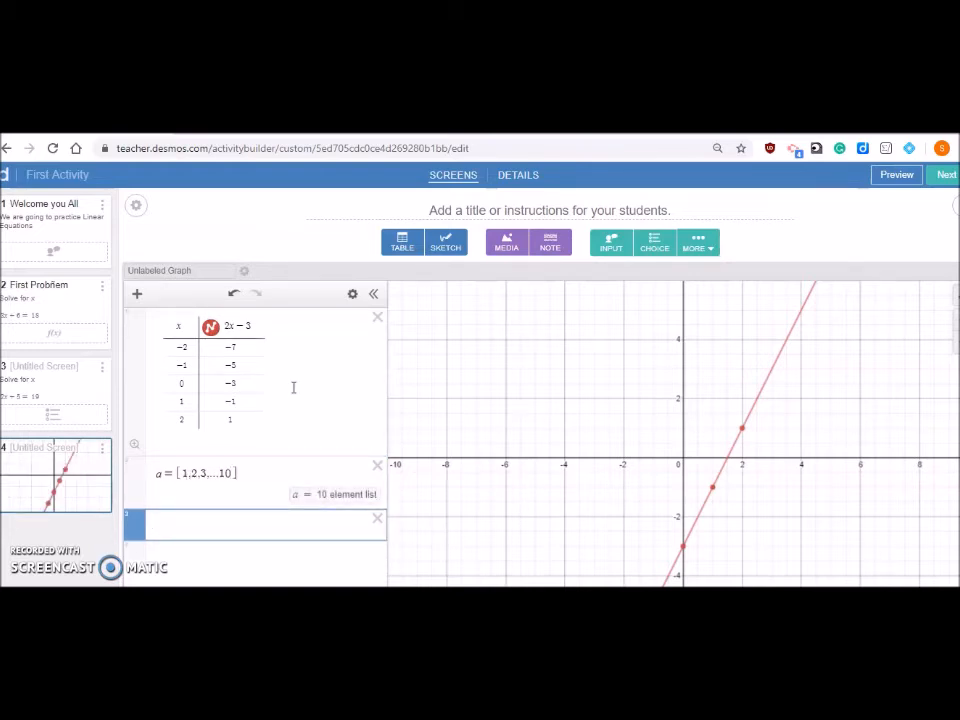
# Step: Define the function f(x) = 2x - 3 in the row below the list
pyautogui.write('f')
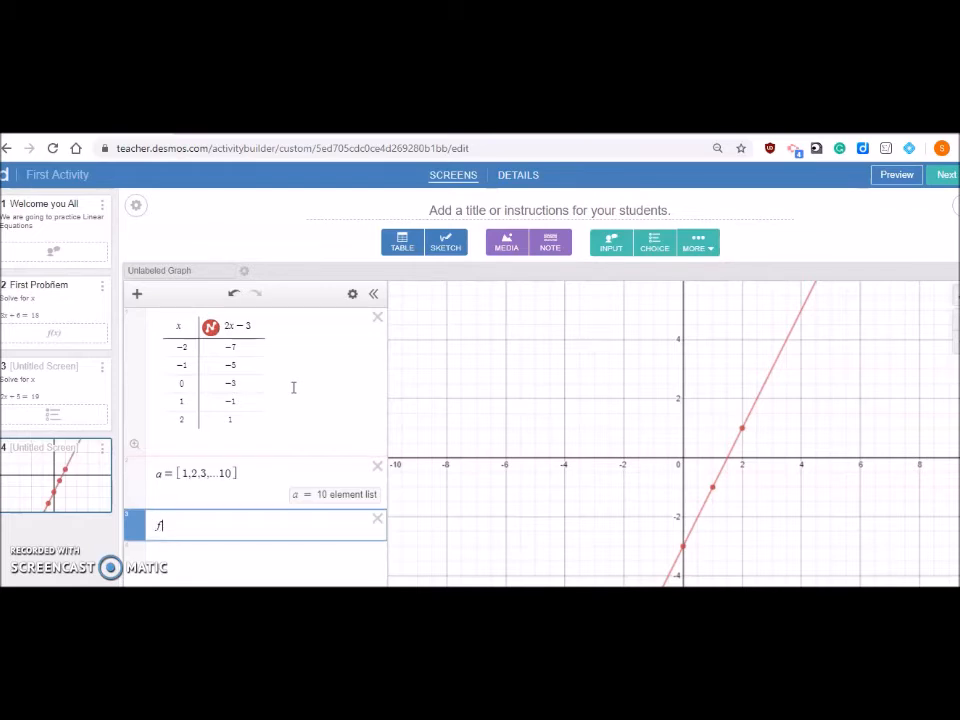
pyautogui.write('(x)=')
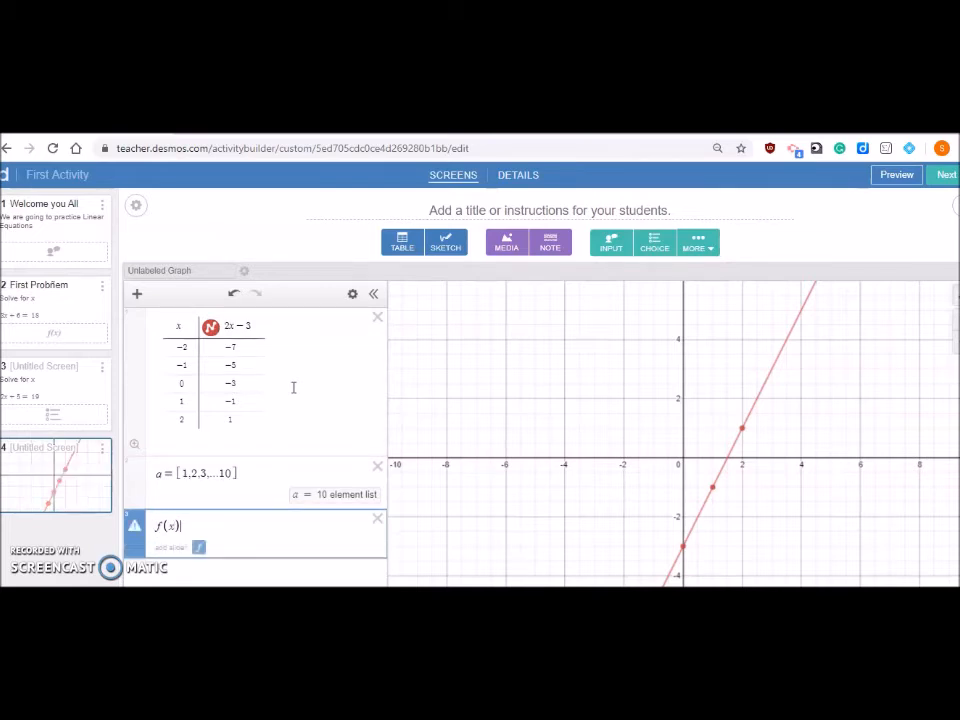
pyautogui.write('2x-3')
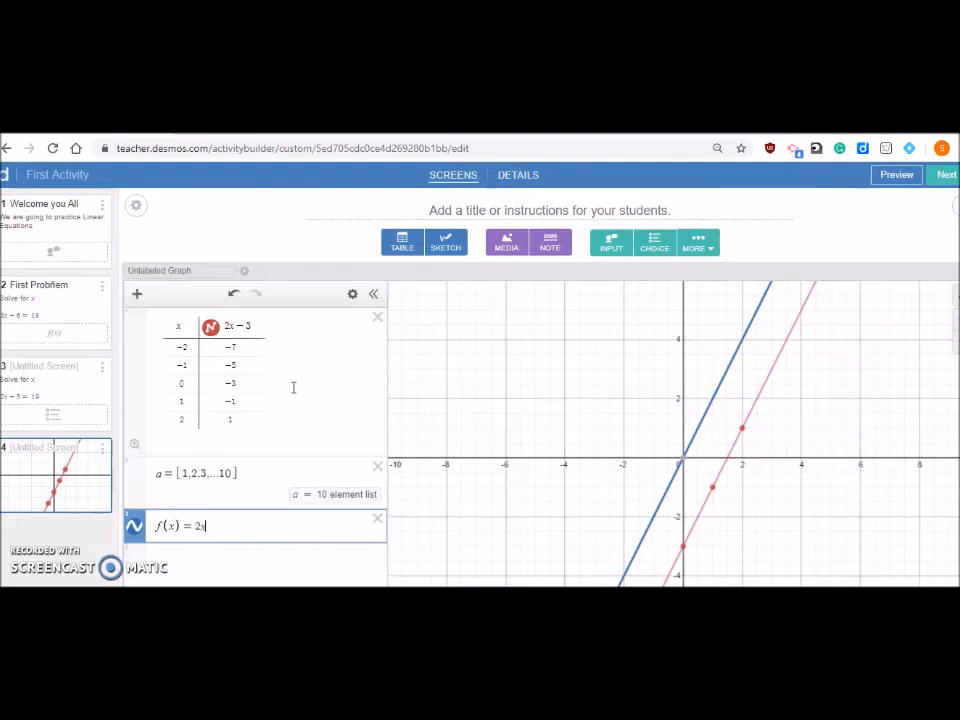
pyautogui.press('Return')
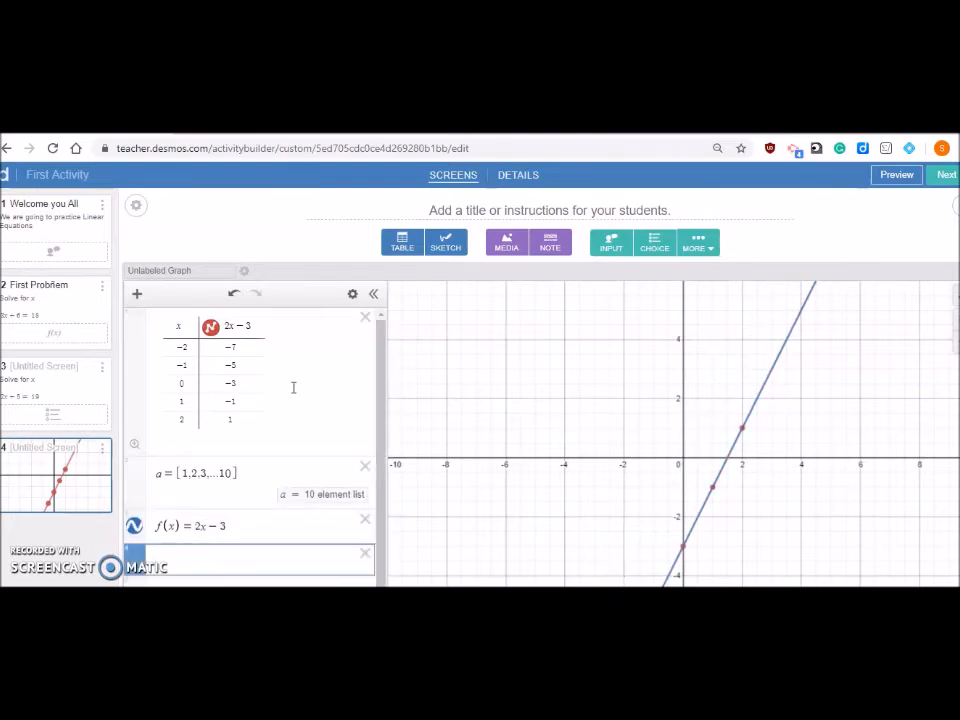
# Step: Plot the points (a, f(a)) in the row below the function and turn on their labels
pyautogui.write('(')
pyautogui.press('Left')
pyautogui.press('Left')
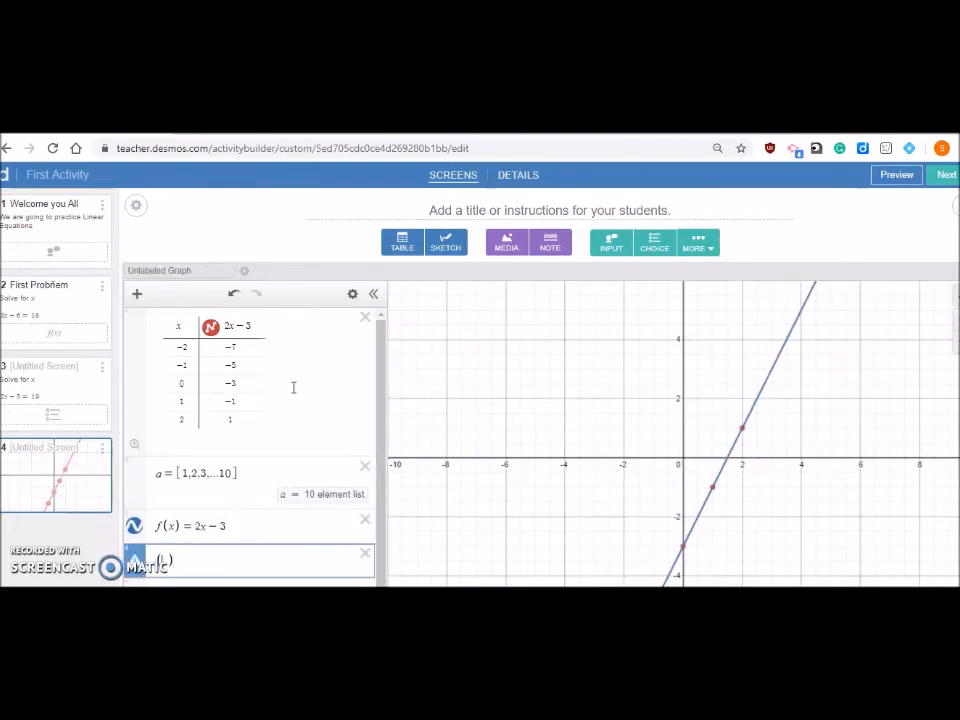
pyautogui.write('a,f(')
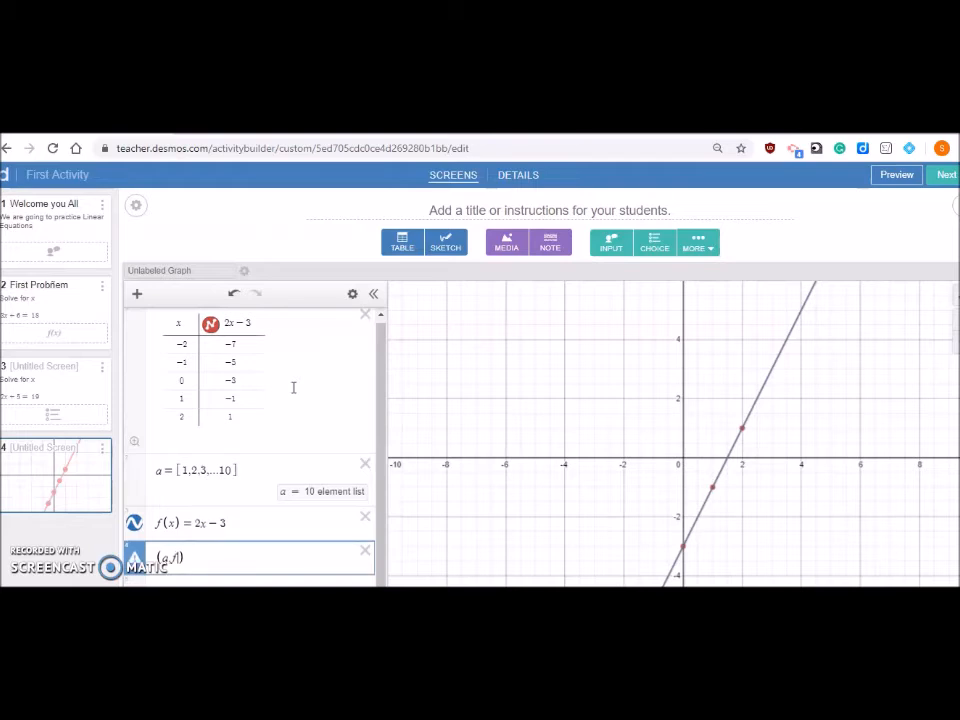
pyautogui.write('a')
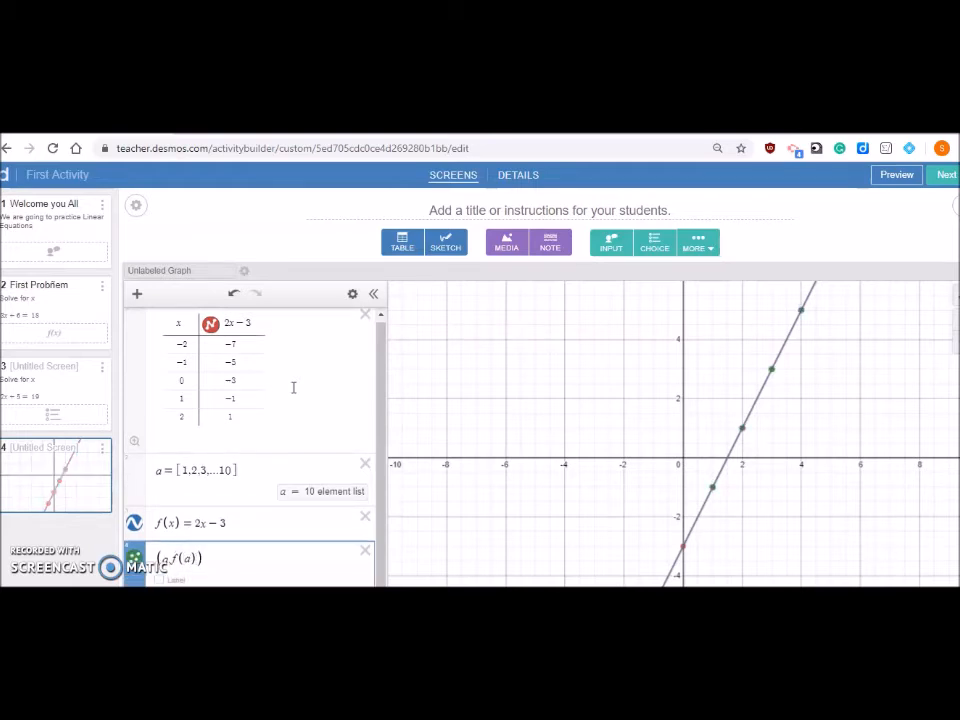
pyautogui.click(161, 580)
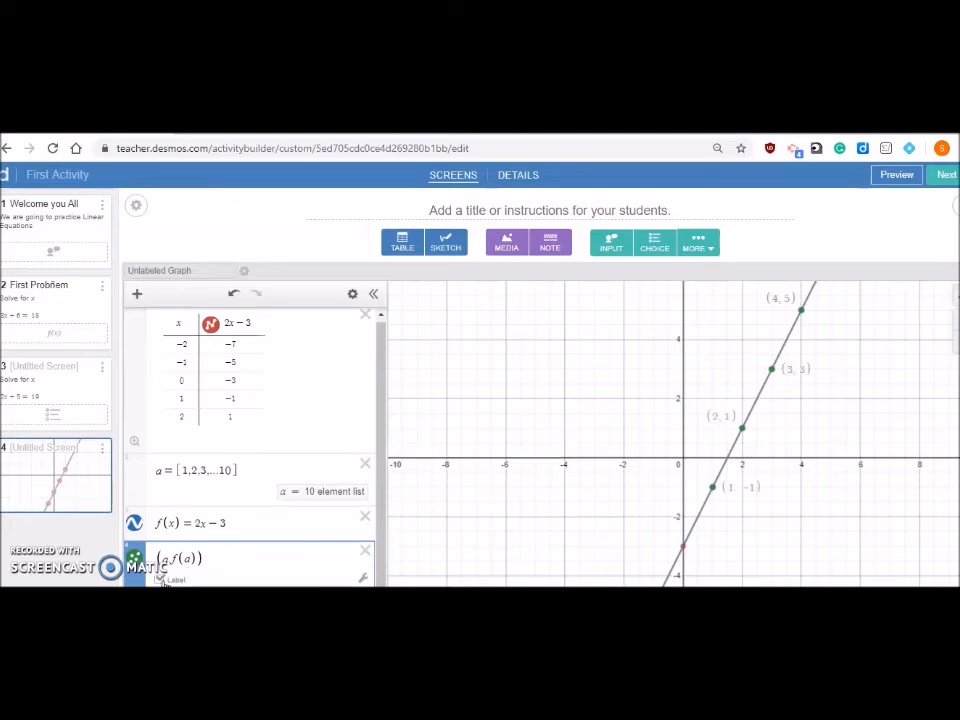
pyautogui.click(579, 506)
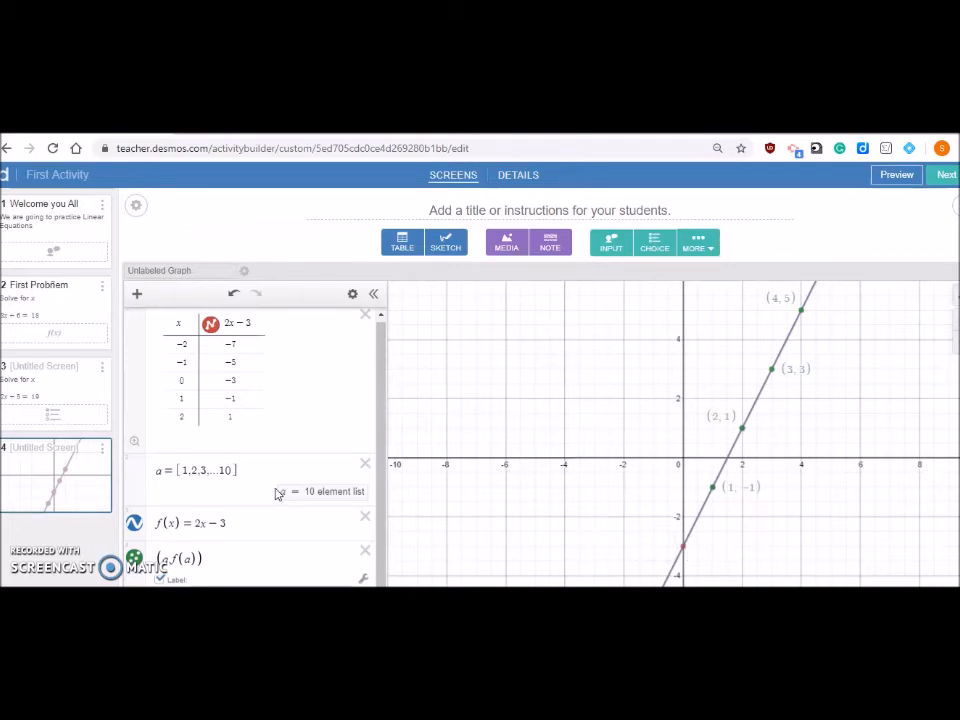
# Step: Add a note reading "What is the Slope of the line" next to the graph, with a text answer box below it
pyautogui.click(549, 247)
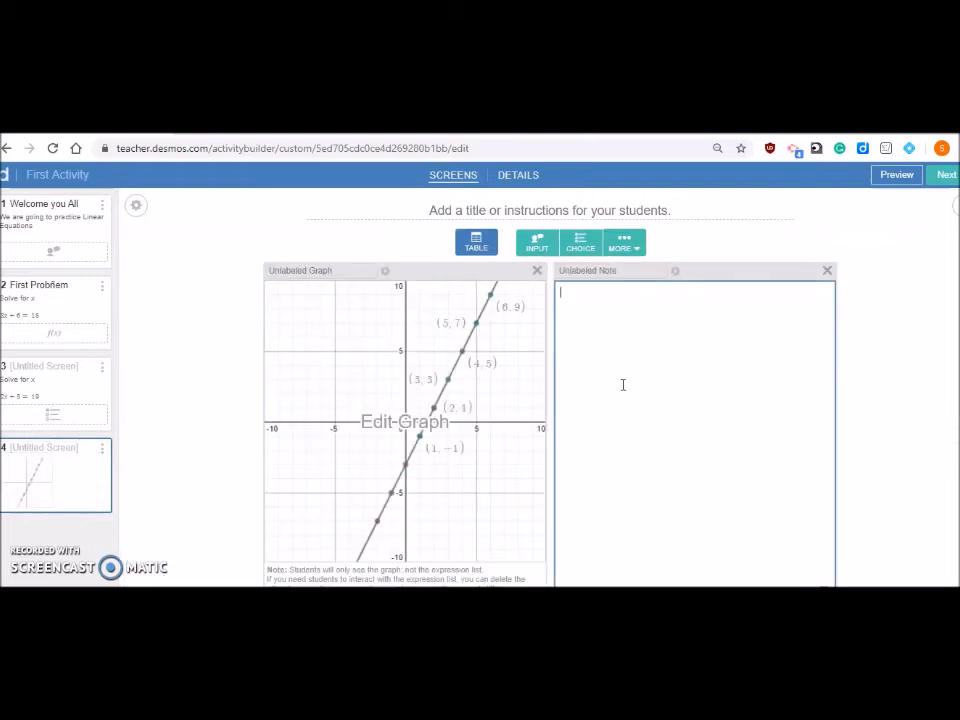
pyautogui.write('What is the Slope of')
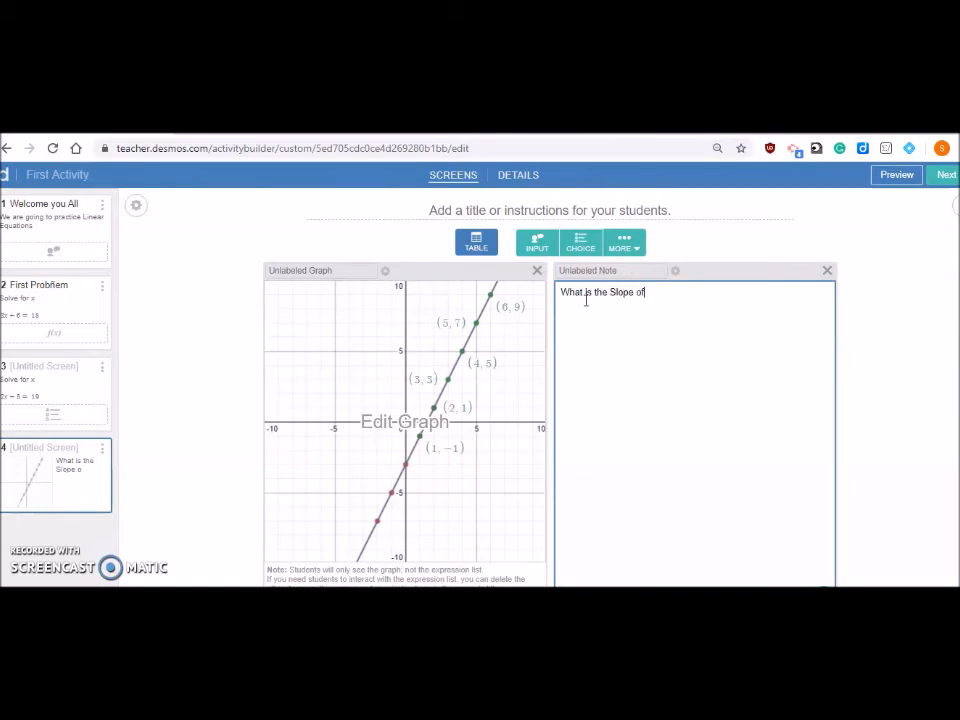
pyautogui.write('line')
pyautogui.click(537, 242)
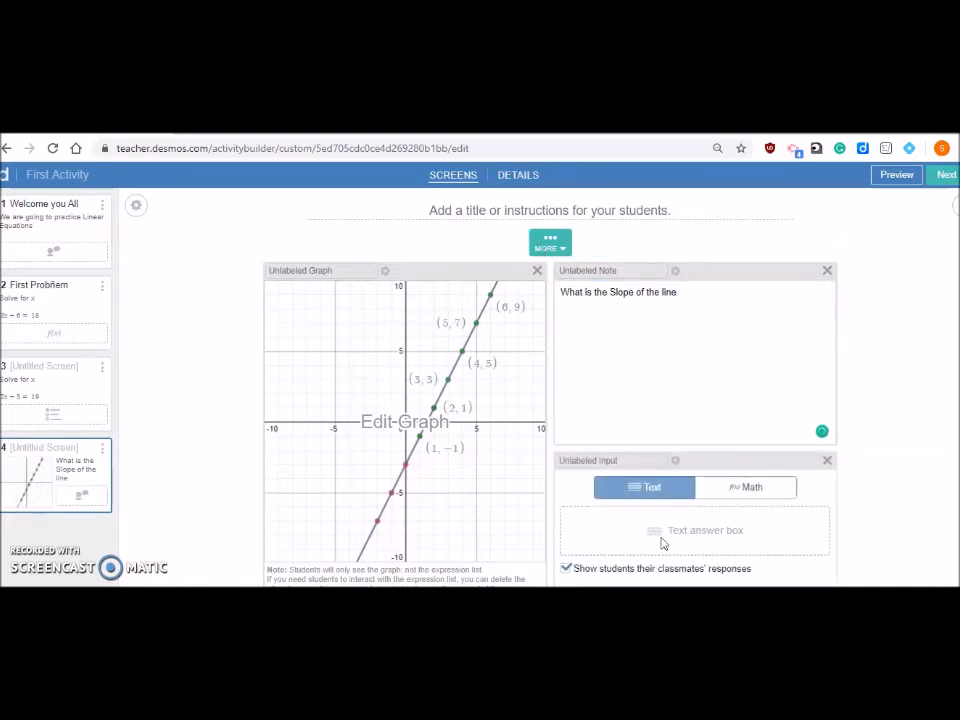
pyautogui.click(735, 496)
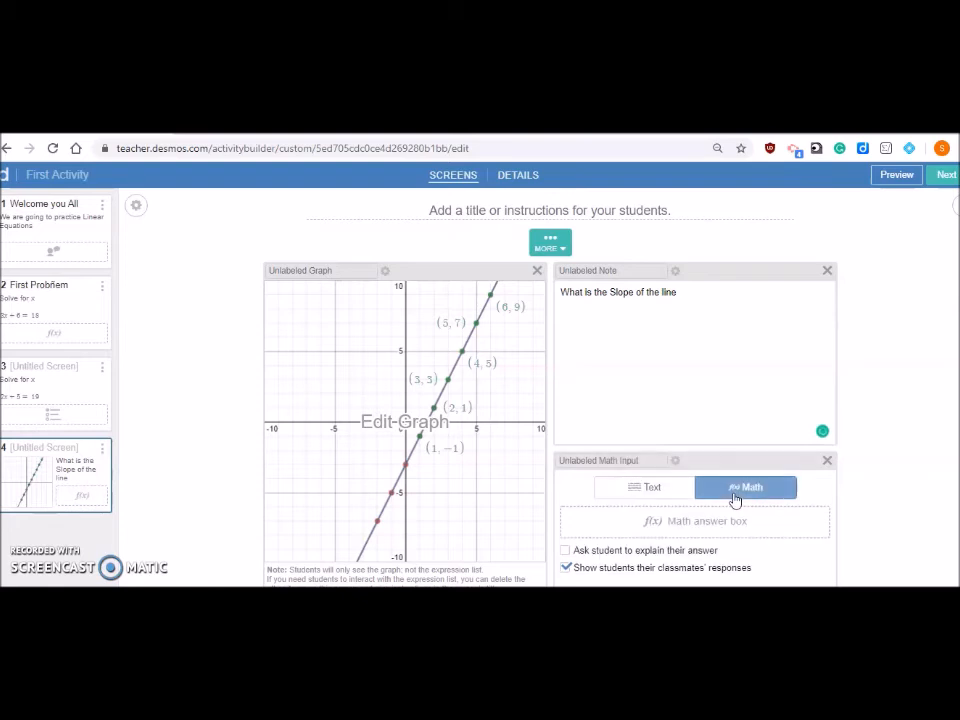
pyautogui.click(636, 492)
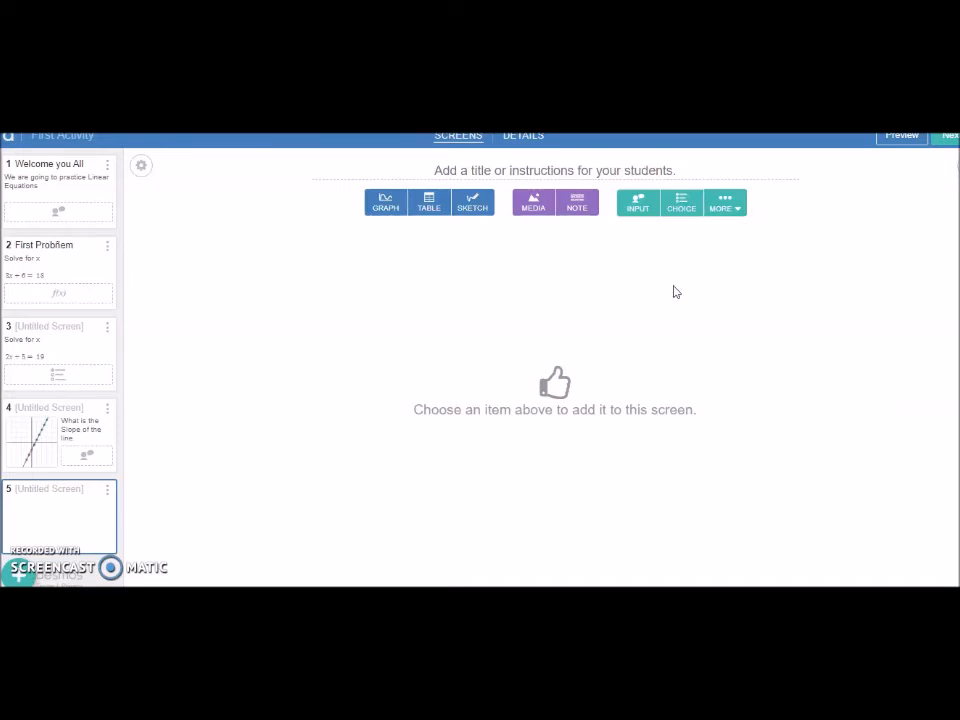
# Step: Add a card sort to the fifth screen with the math cards 2x + 5 = 1 and x = -2
pyautogui.click(741, 214)
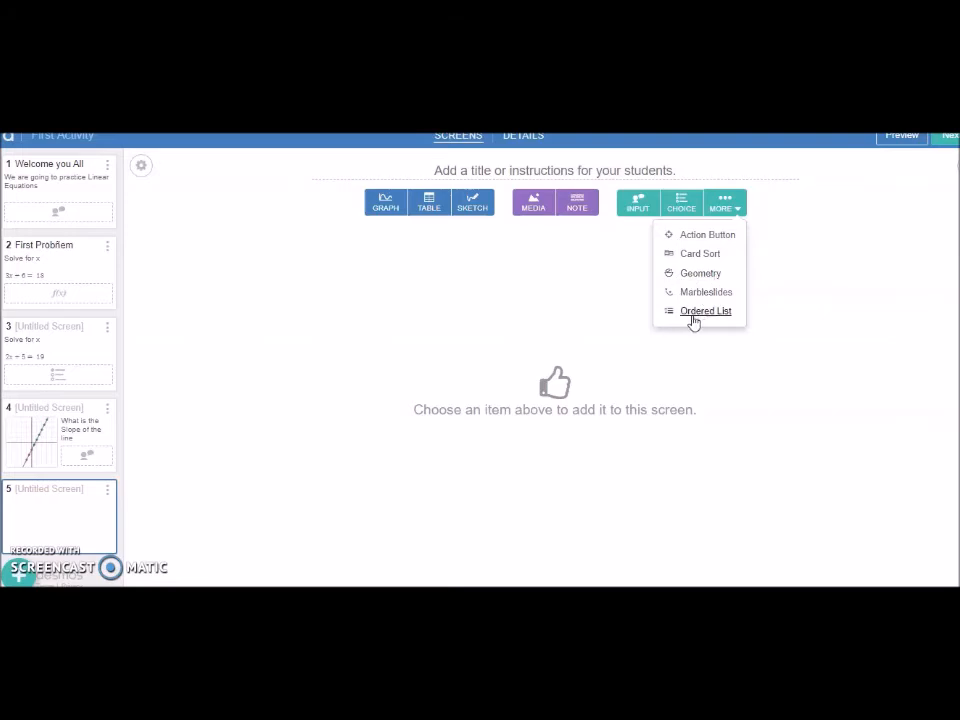
pyautogui.click(703, 258)
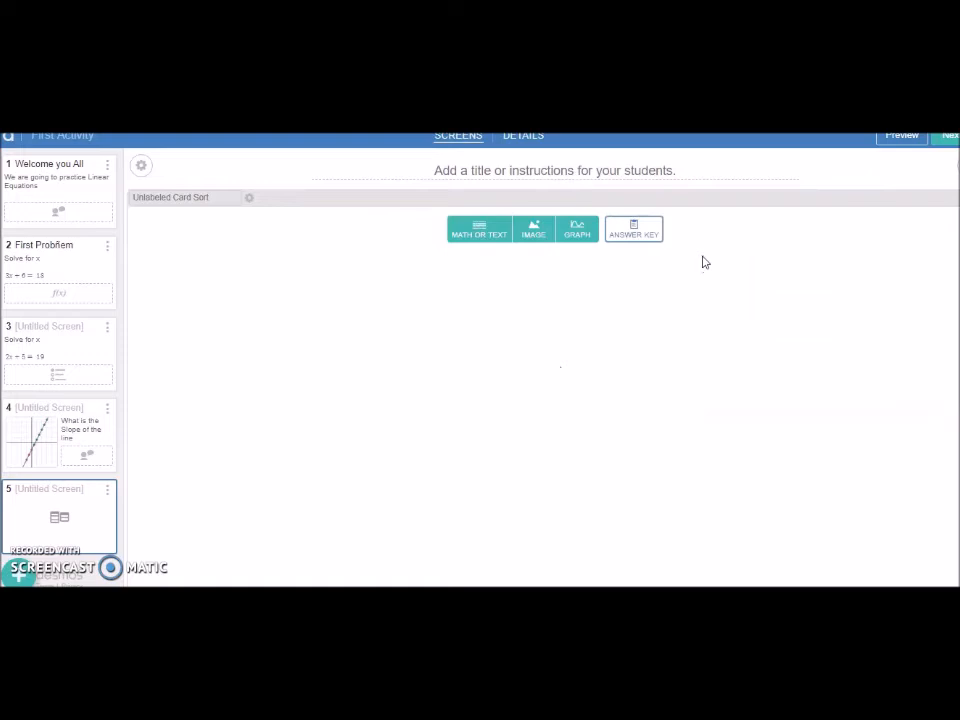
pyautogui.click(481, 238)
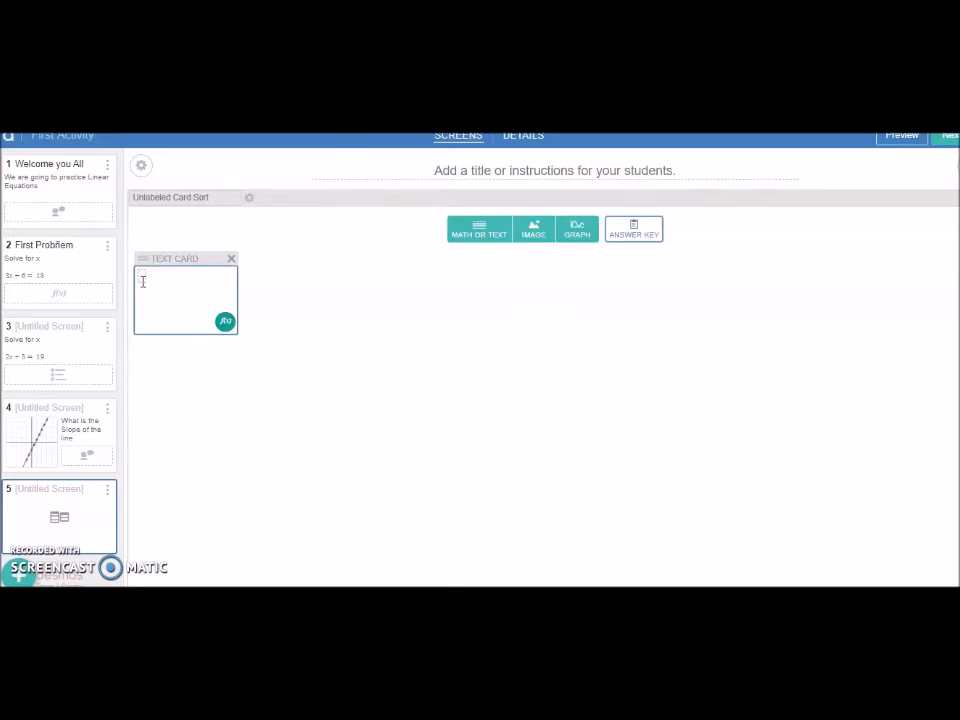
pyautogui.write('+ 5 = 1')
pyautogui.click(484, 236)
pyautogui.click(337, 328)
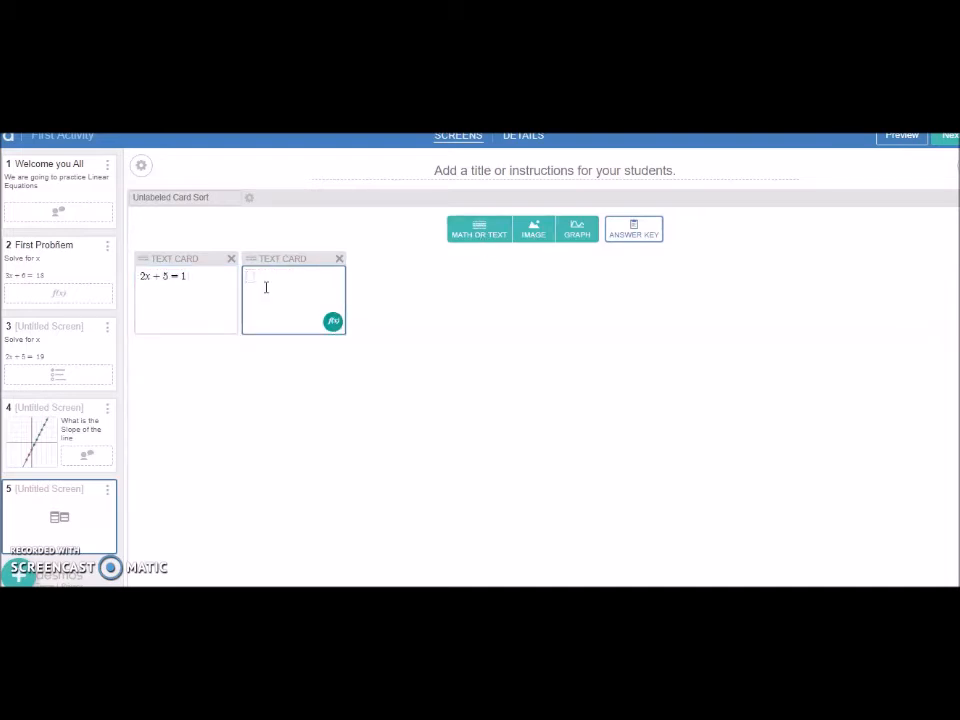
pyautogui.write('x=')
# Step: Add two more math cards to the card sort: x - 3 = 9 and x = 12
pyautogui.click(465, 236)
pyautogui.click(442, 323)
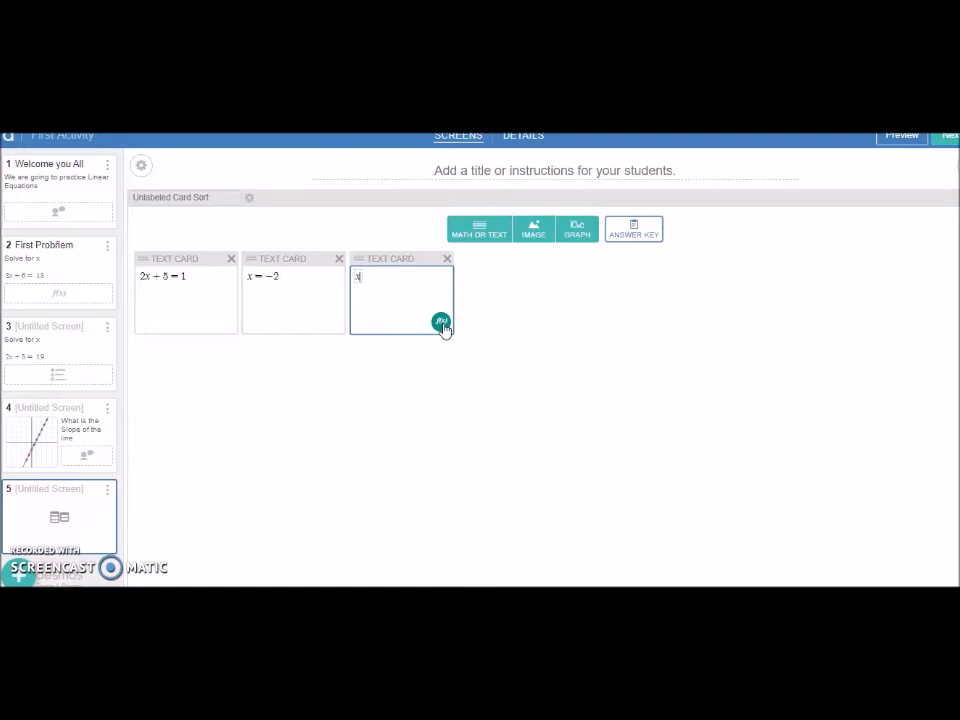
pyautogui.write('x-3=')
pyautogui.click(485, 234)
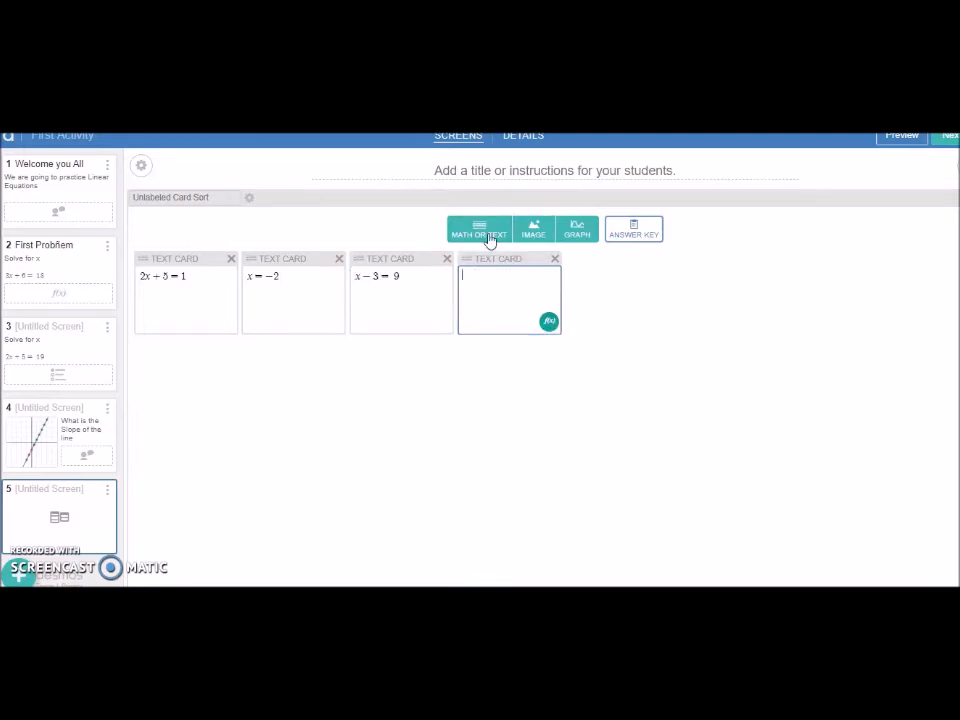
pyautogui.click(549, 323)
pyautogui.write('x=')
# Step: Create the answer key by grouping x = -2 with 2x + 5 = 1 and x = 12 with x - 3 = 9
pyautogui.click(632, 236)
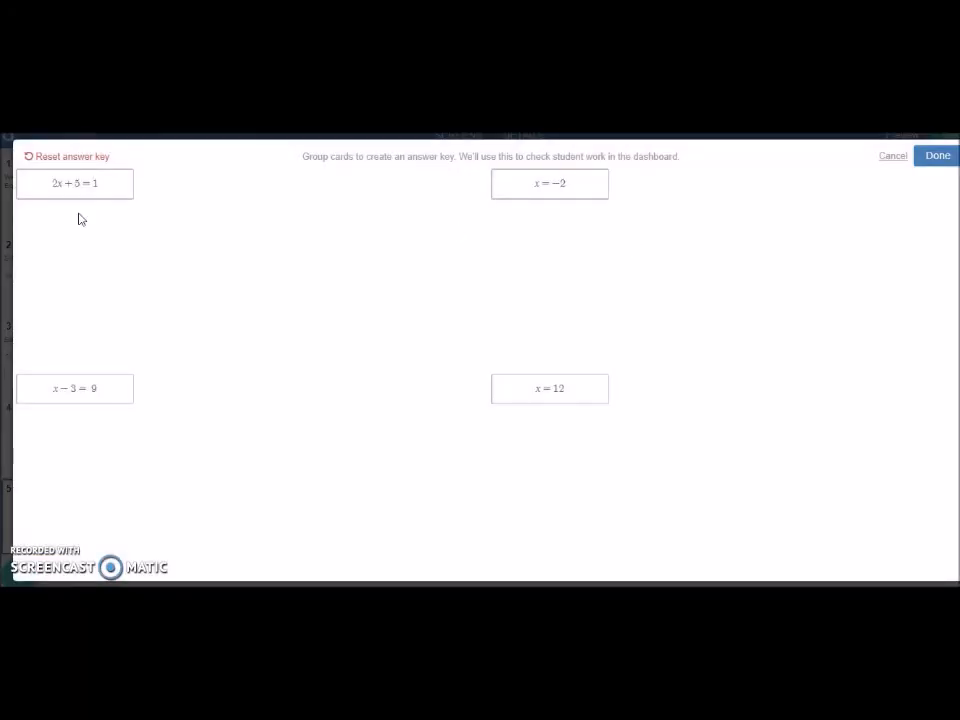
pyautogui.moveTo(524, 202); pyautogui.dragTo(59, 198)
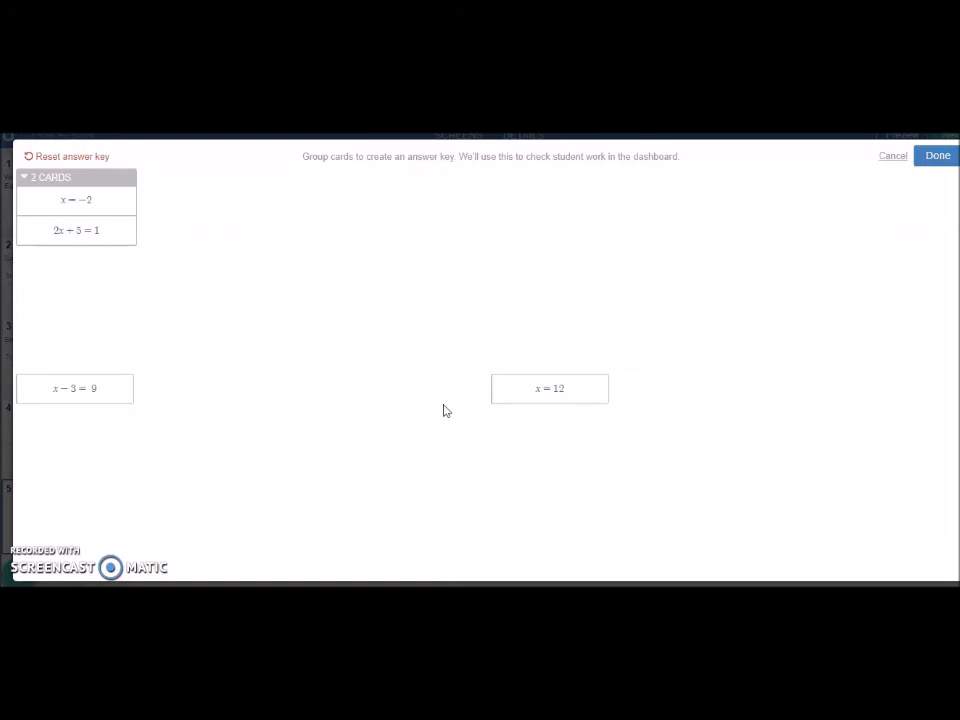
pyautogui.moveTo(562, 395); pyautogui.dragTo(81, 394)
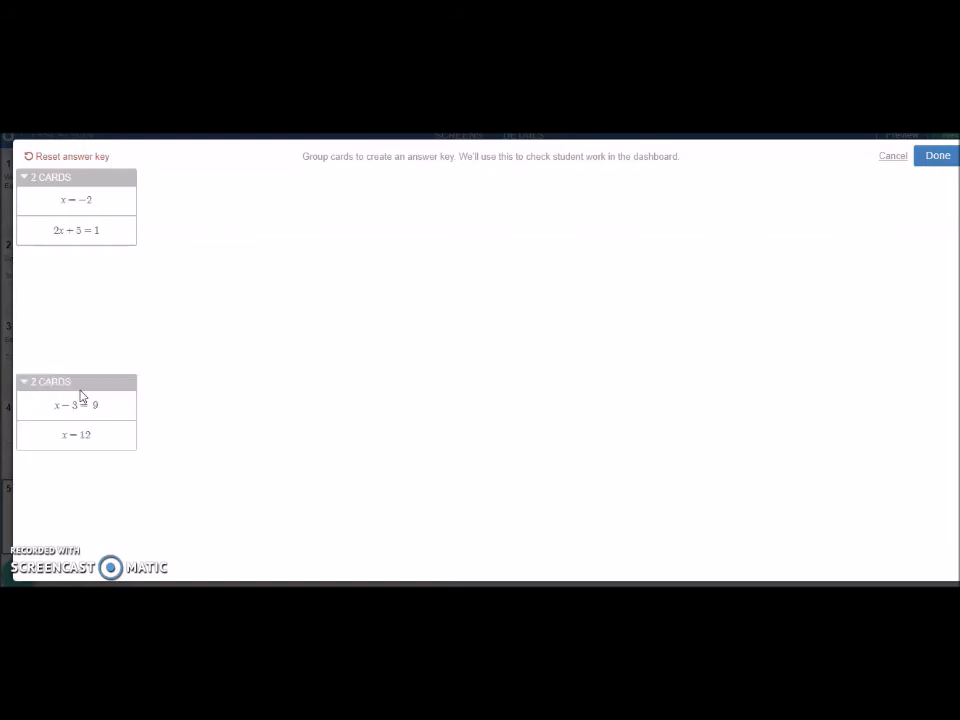
pyautogui.click(939, 160)
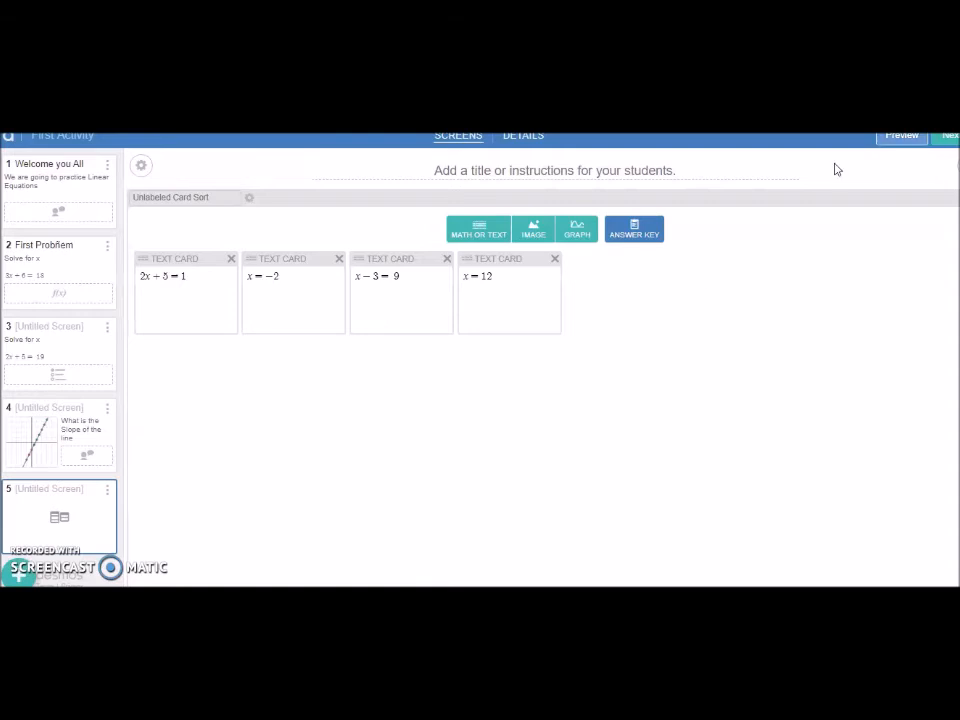
# Step: Preview the card sort as a student, match each equation with its solution, and close the preview
pyautogui.click(889, 139)
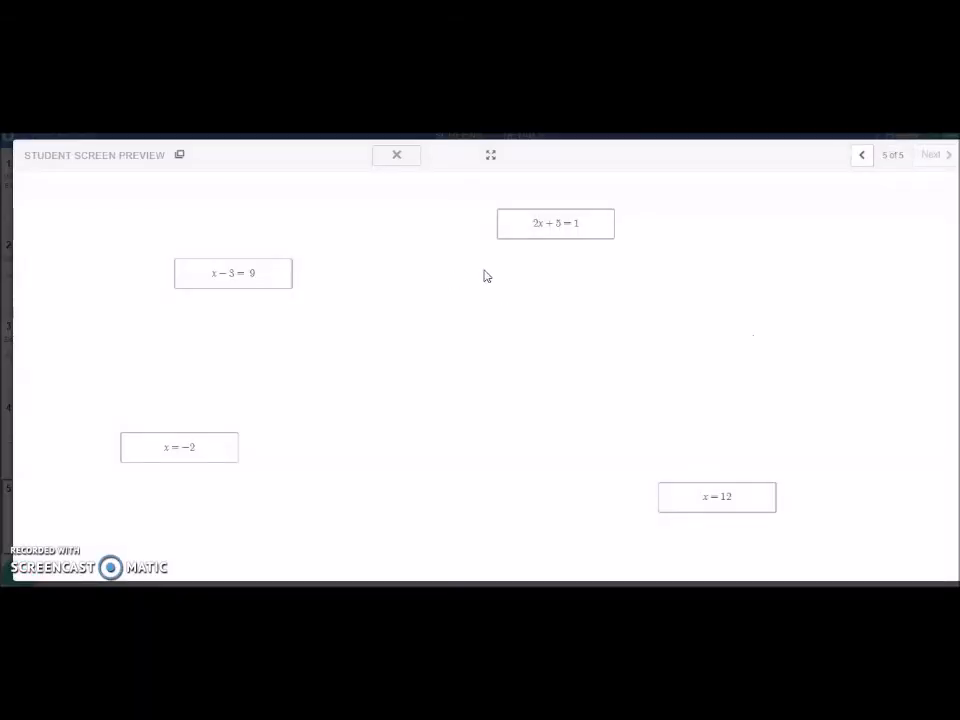
pyautogui.moveTo(199, 446); pyautogui.dragTo(578, 223)
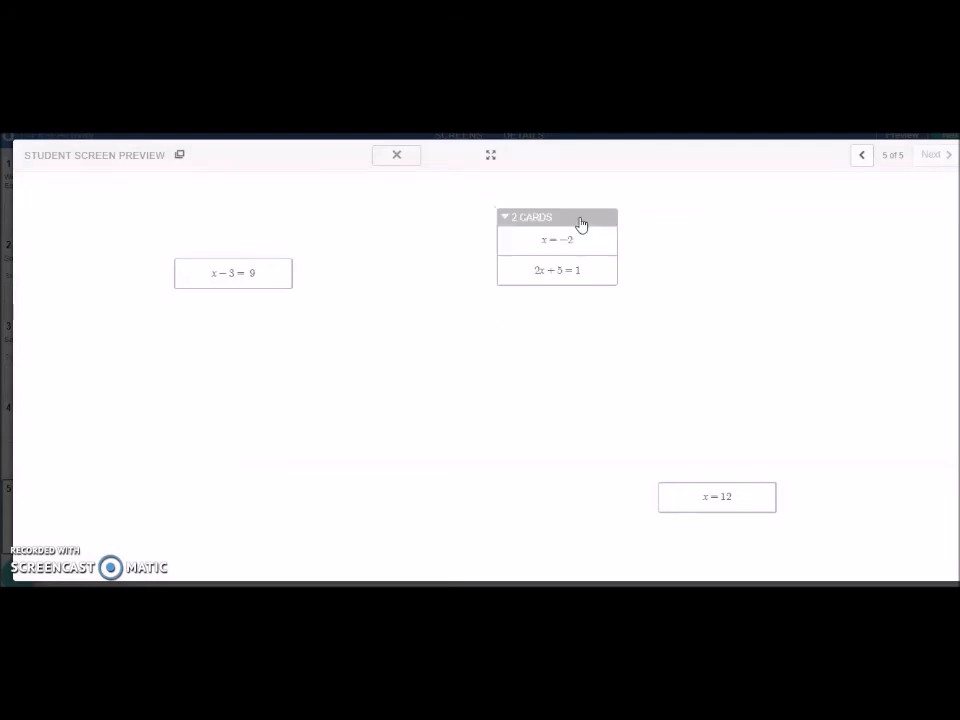
pyautogui.moveTo(686, 508); pyautogui.dragTo(218, 283)
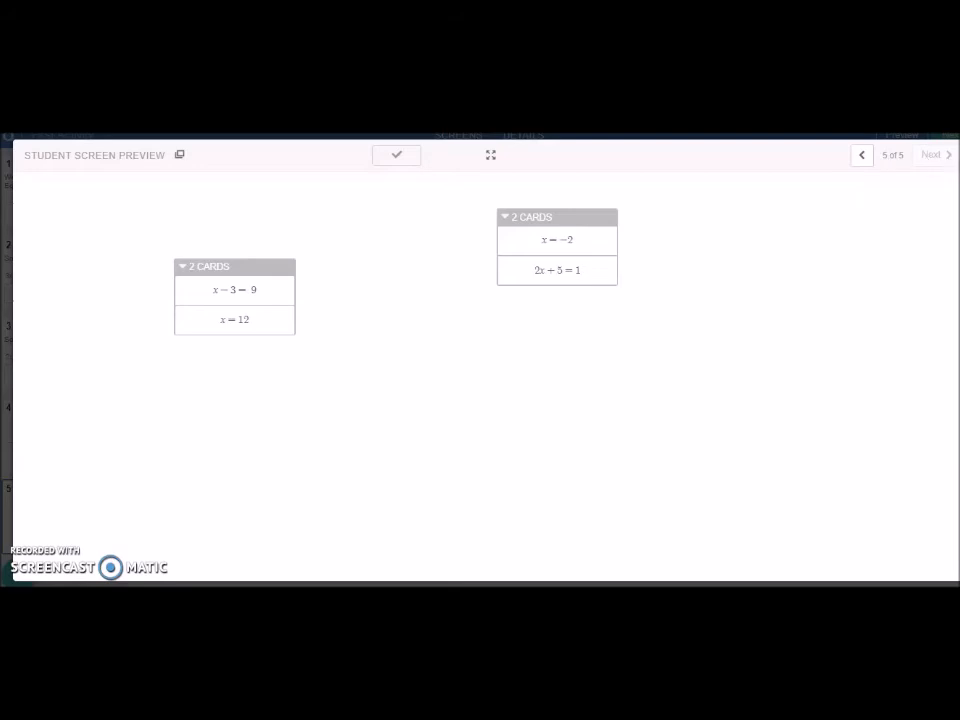
pyautogui.click(957, 154)
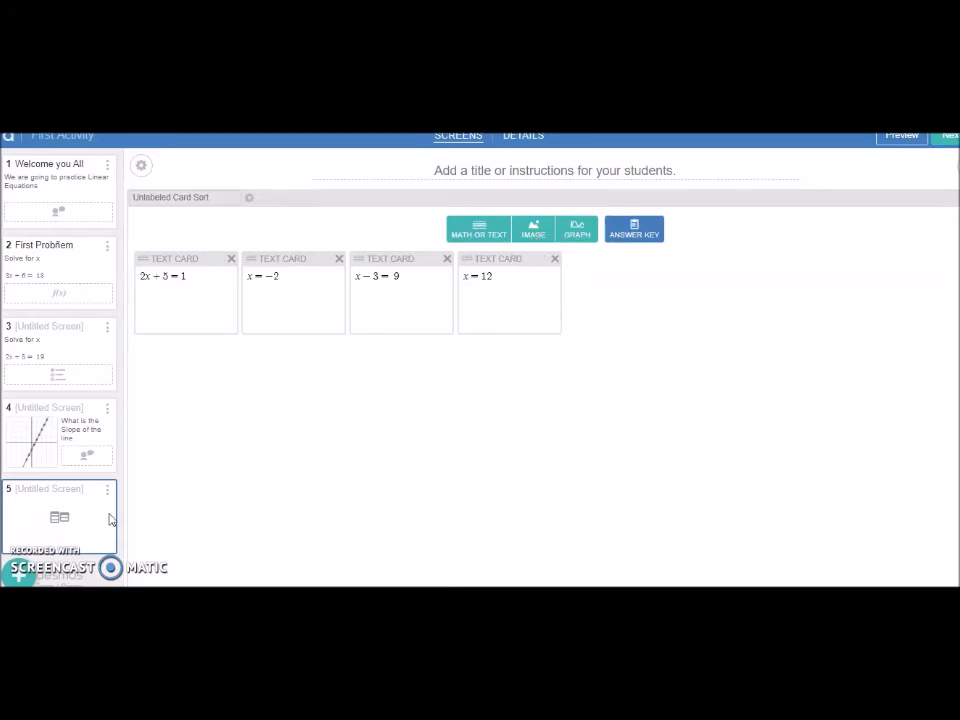
# Step: Add a sixth screen to the activity
pyautogui.click(20, 575)
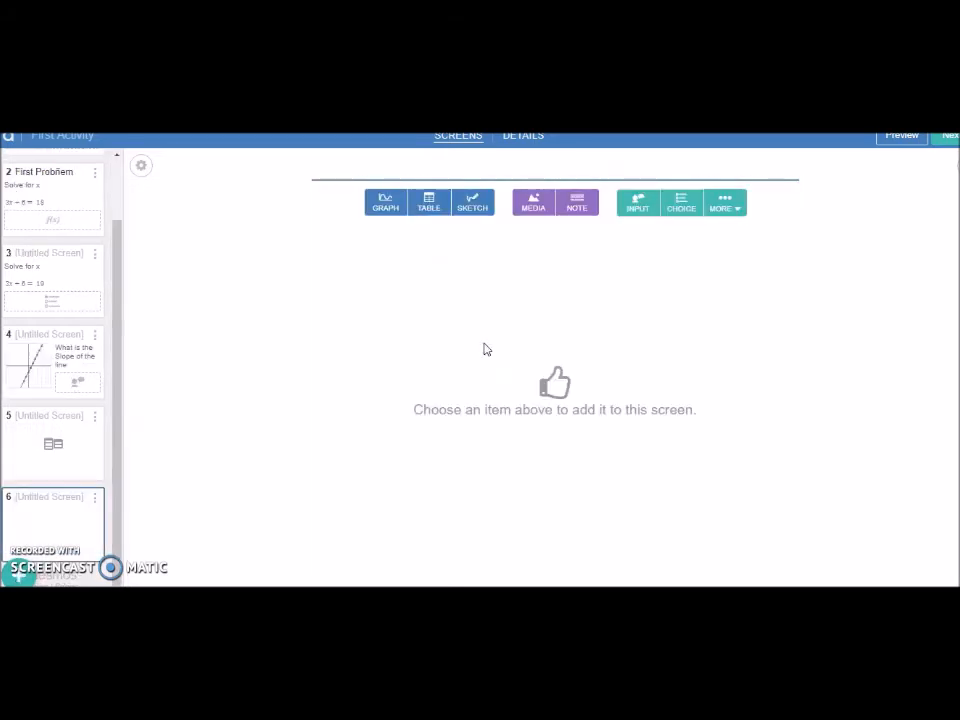
# Step: Add a media component with the uploaded picture istri to the sixth screen, along with a note
pyautogui.click(536, 208)
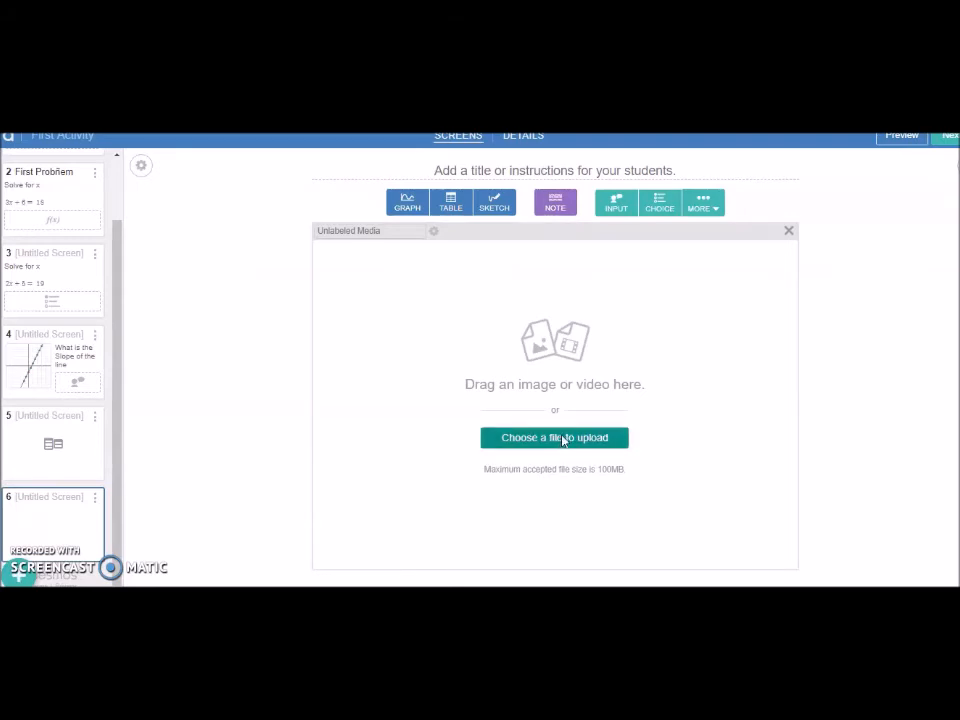
pyautogui.click(563, 439)
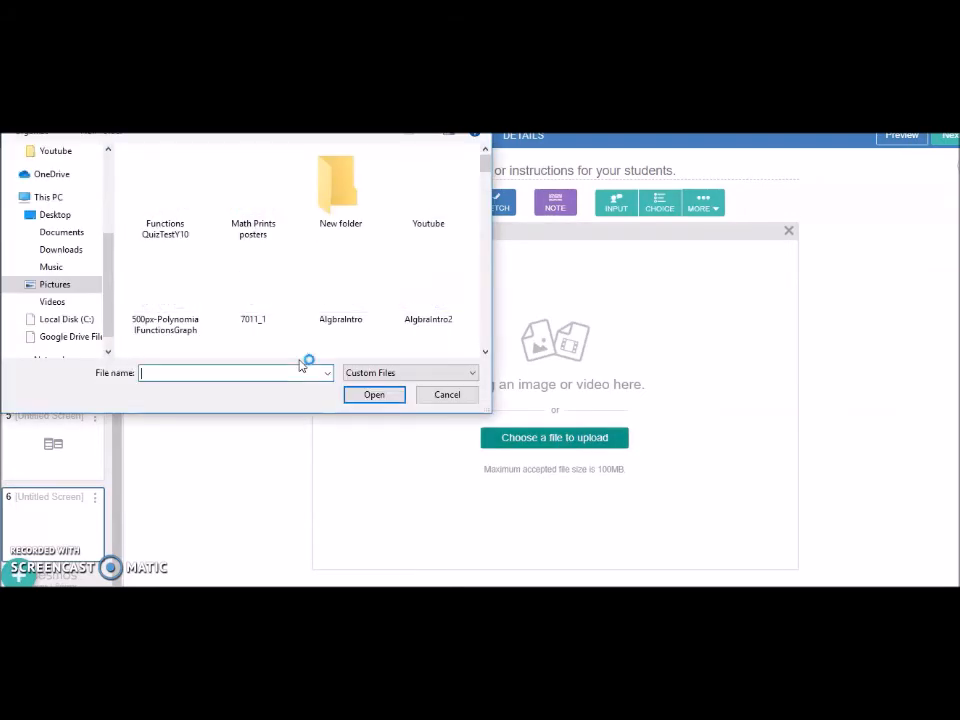
pyautogui.moveTo(486, 168); pyautogui.dragTo(484, 265)
pyautogui.click(428, 262)
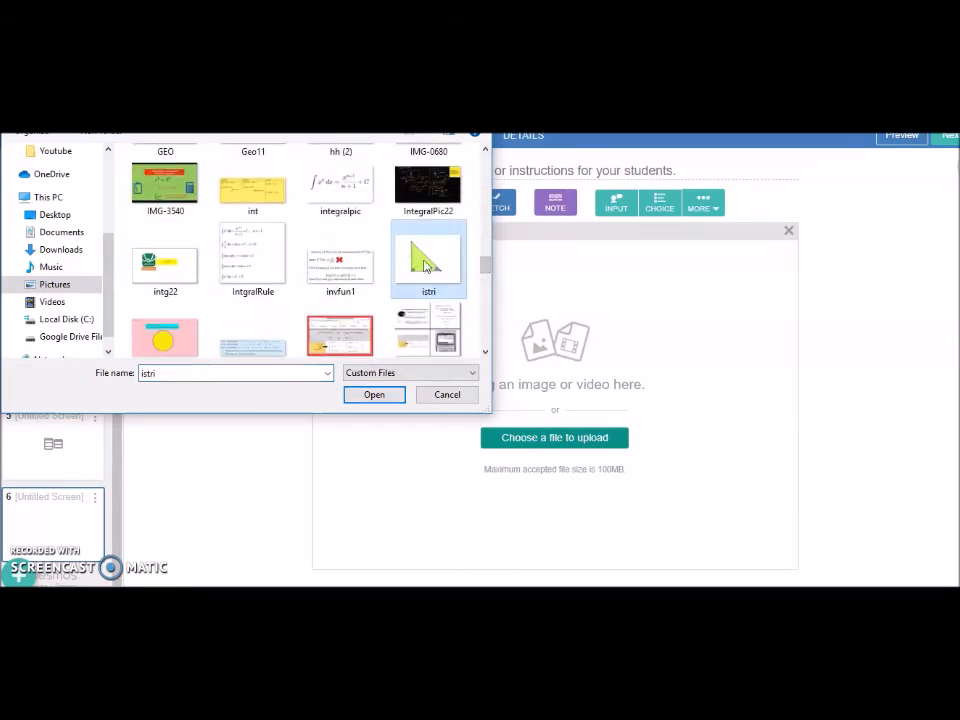
pyautogui.click(375, 395)
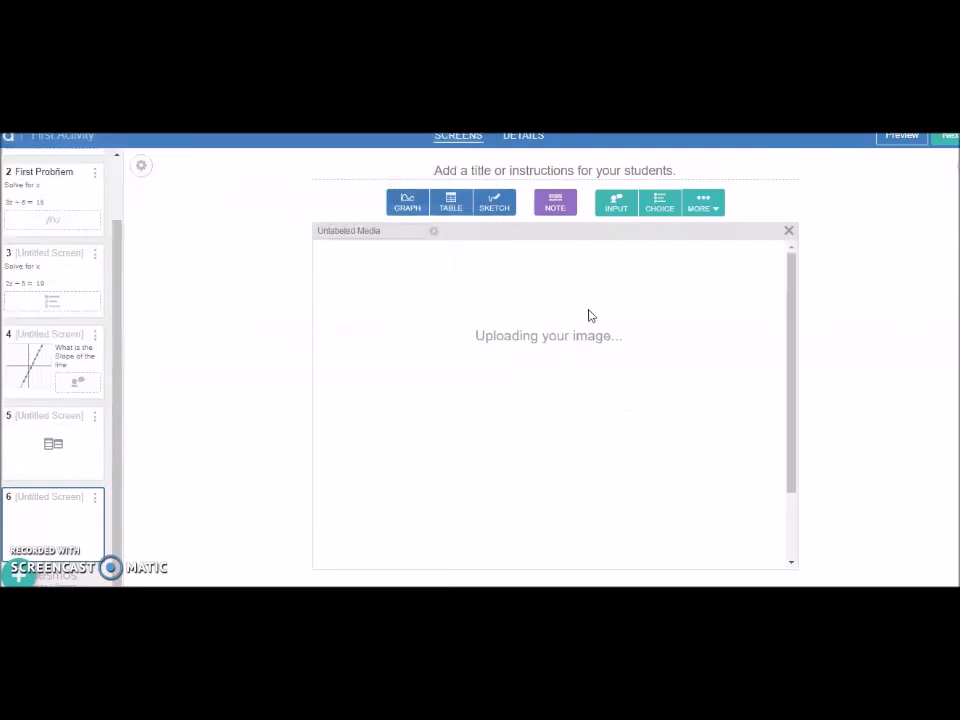
pyautogui.click(558, 208)
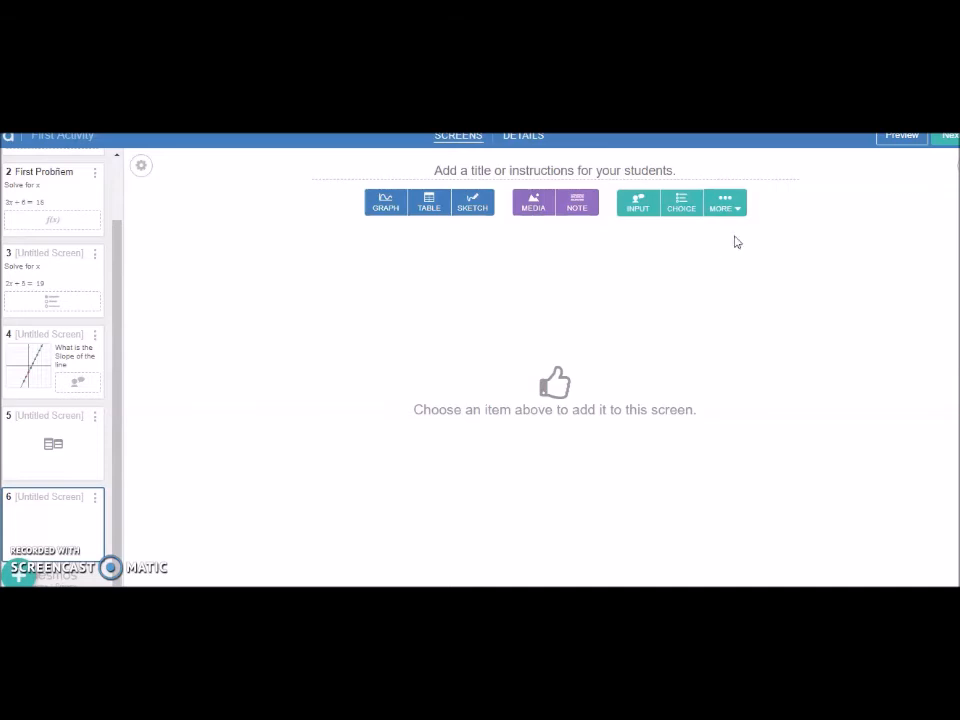
# Step: Add a sketch component to the sixth screen and upload the picture istri as its custom image background
pyautogui.click(472, 207)
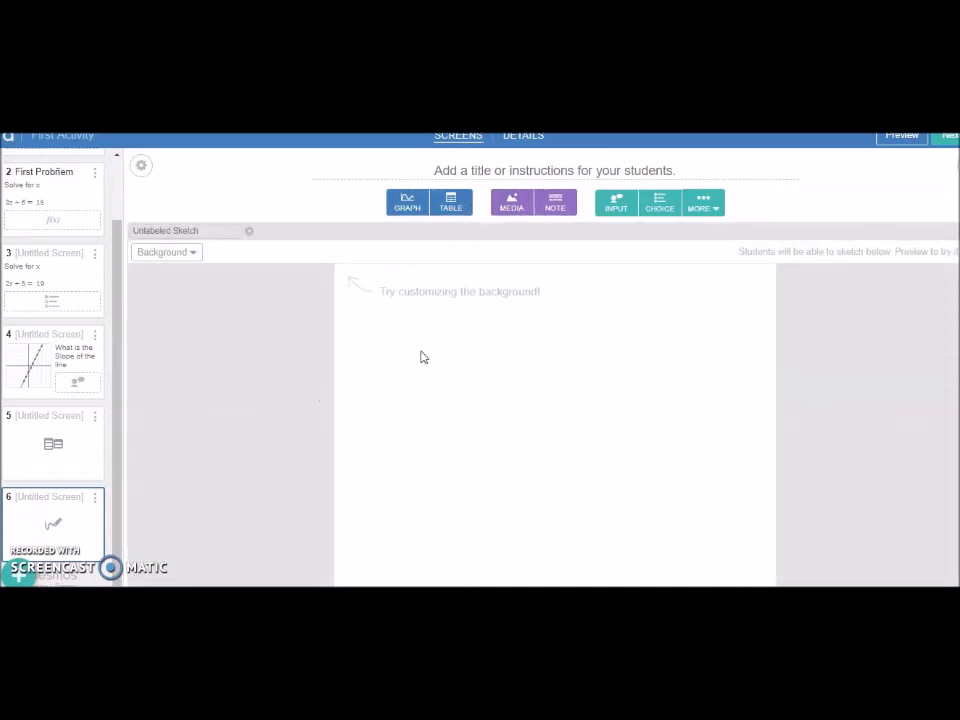
pyautogui.click(194, 256)
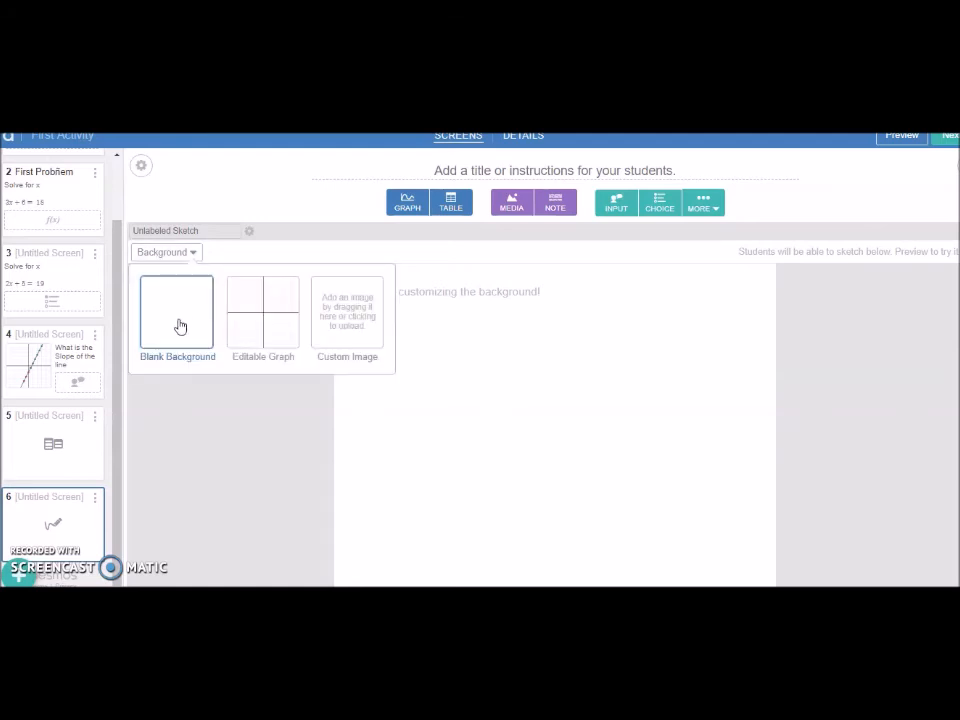
pyautogui.click(350, 329)
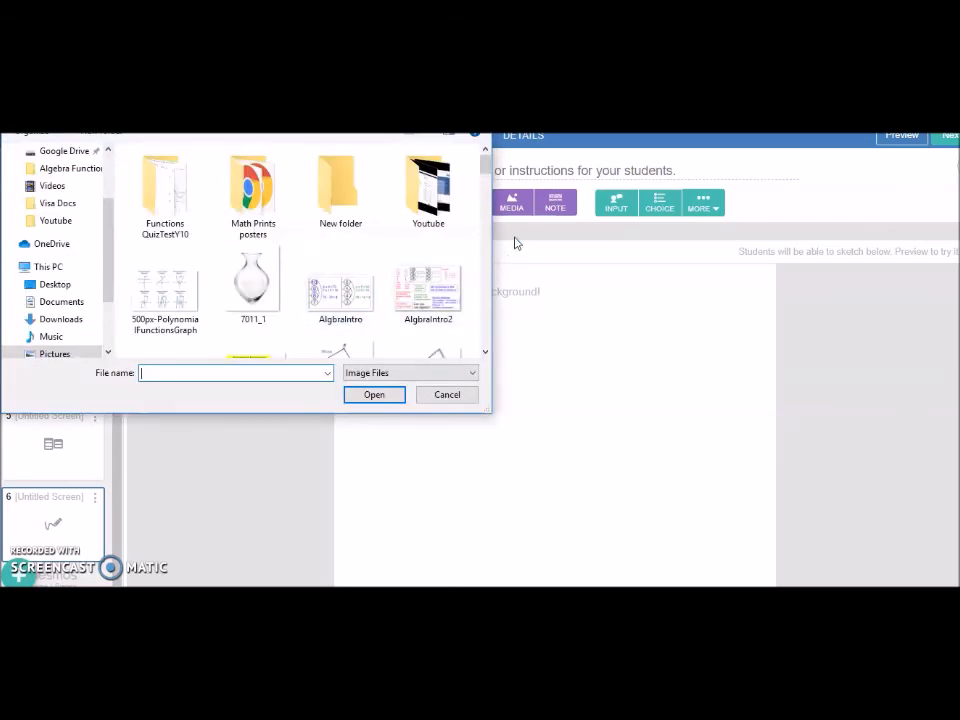
pyautogui.moveTo(485, 165); pyautogui.dragTo(485, 272)
pyautogui.click(348, 283)
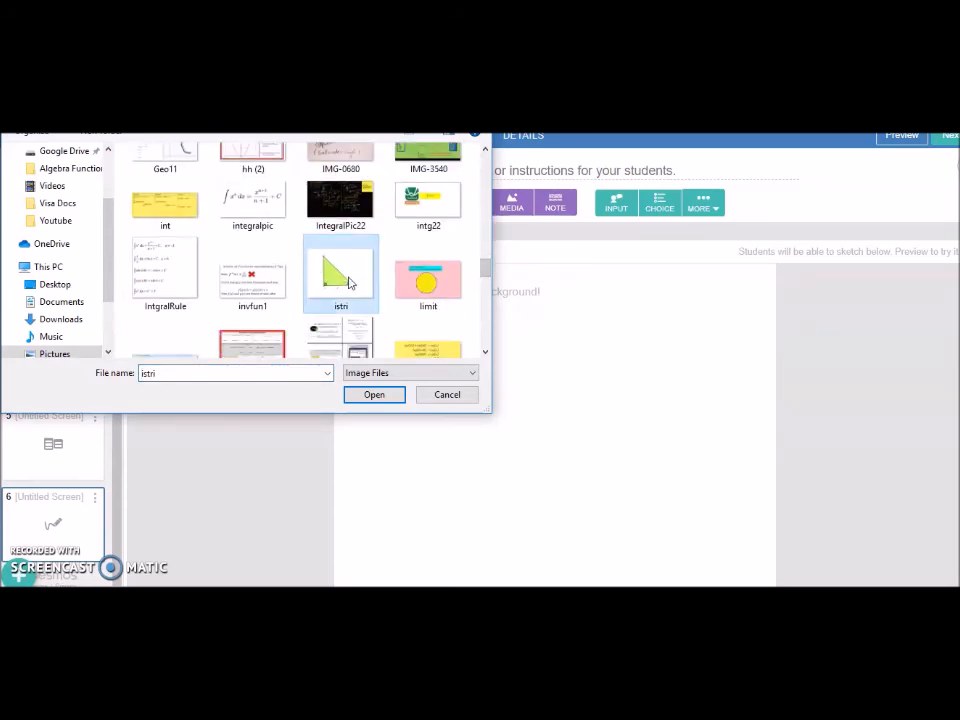
pyautogui.click(381, 396)
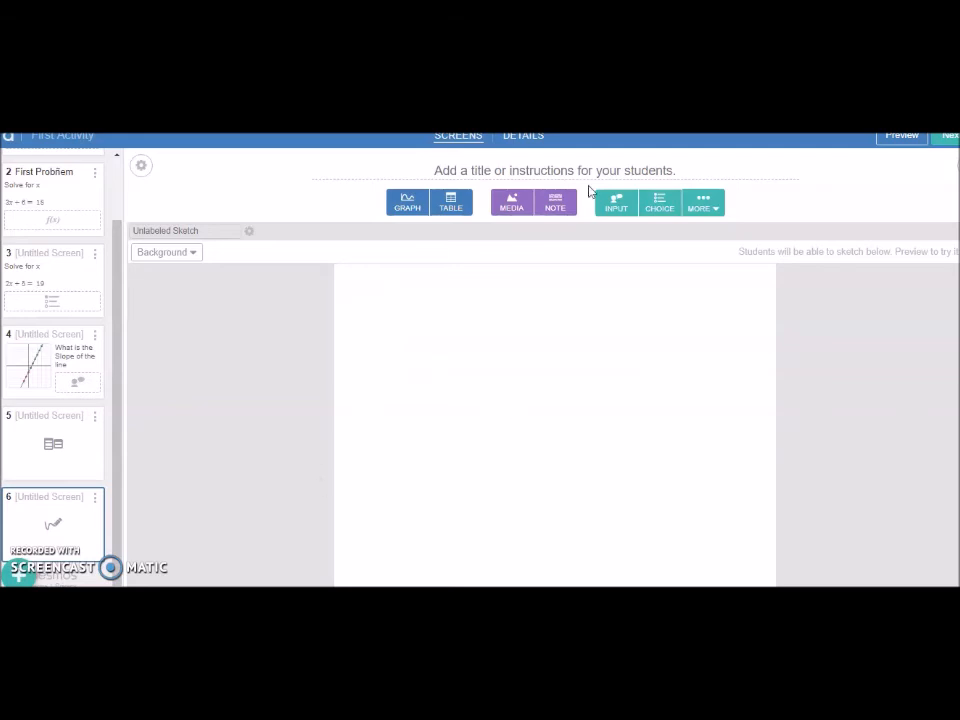
# Step: Add a note reading "Please Label the Sides" to the sixth screen beside the triangle sketch
pyautogui.click(556, 205)
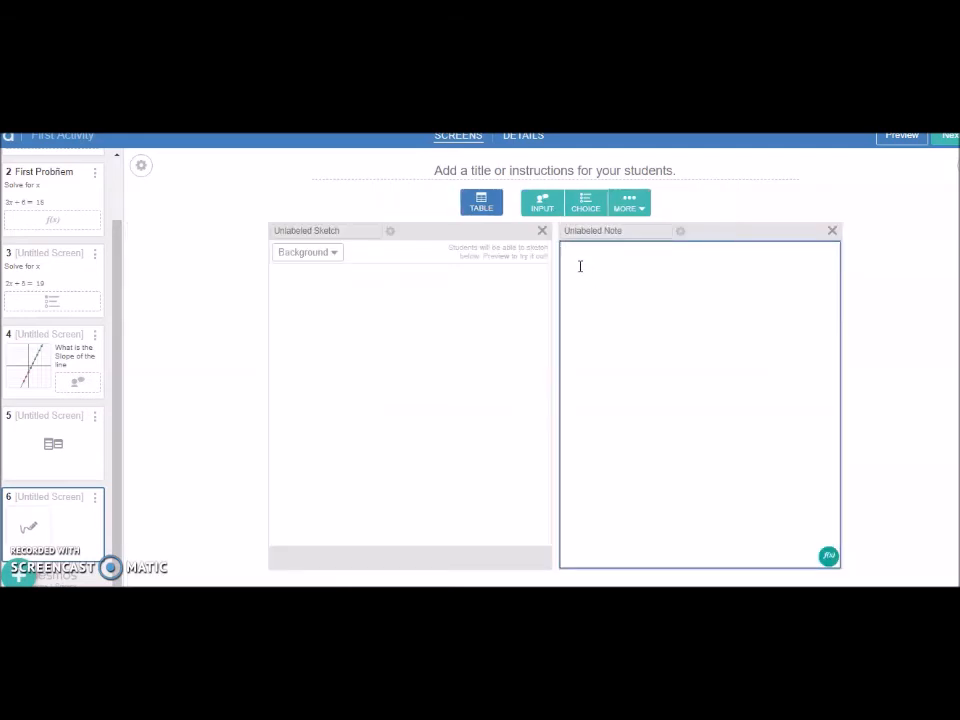
pyautogui.write('Please Label the Sides')
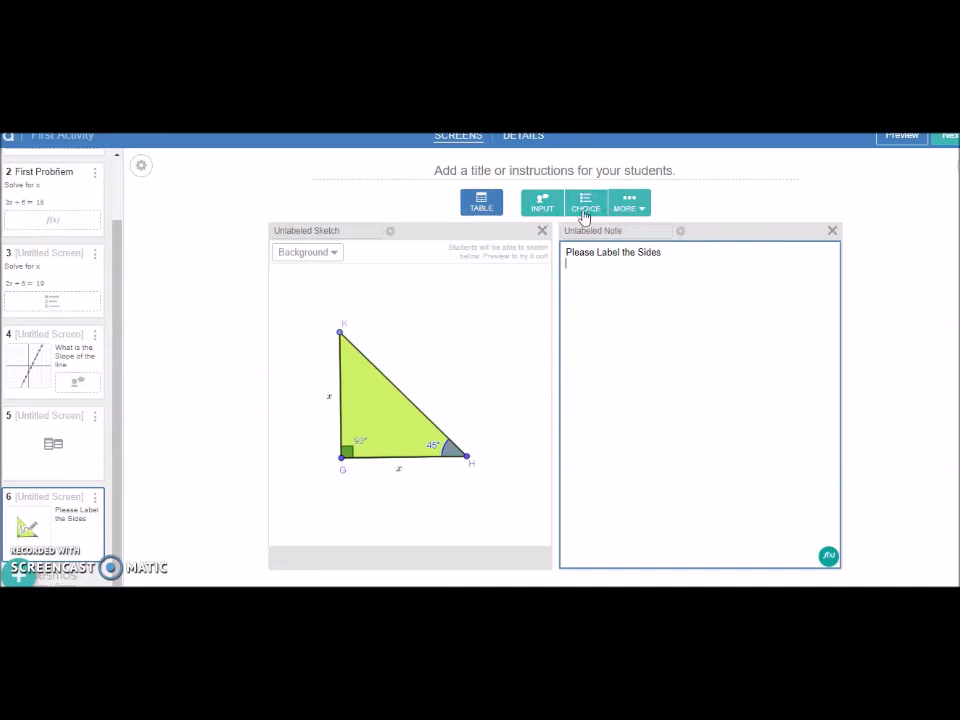
# Step: Add a table to the sixth screen with the column headings Trig and Value
pyautogui.click(481, 207)
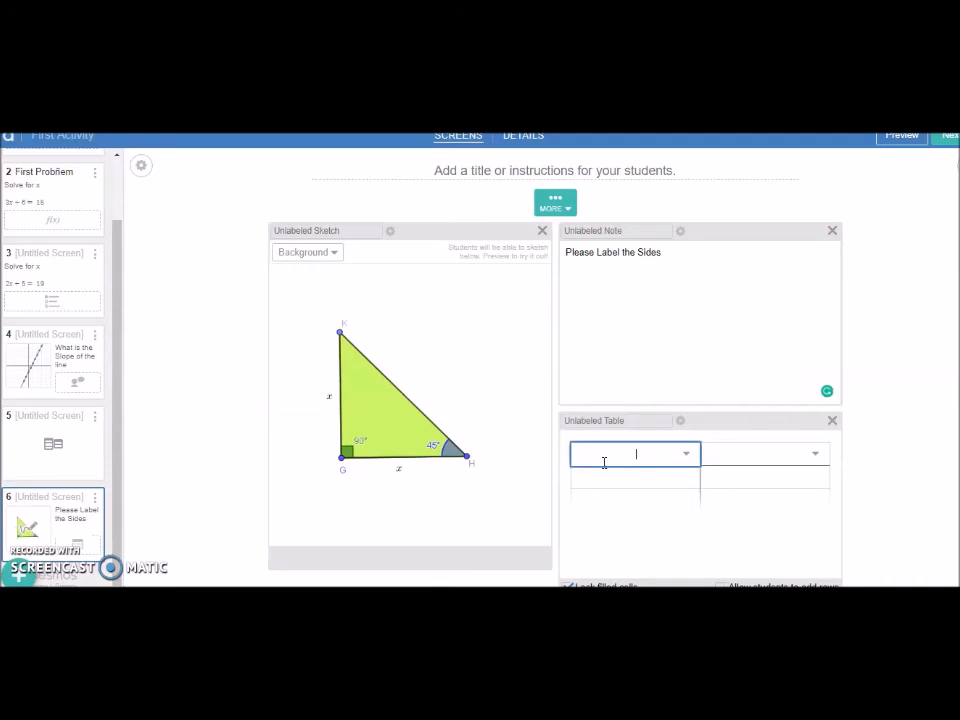
pyautogui.write('Tri Vale')
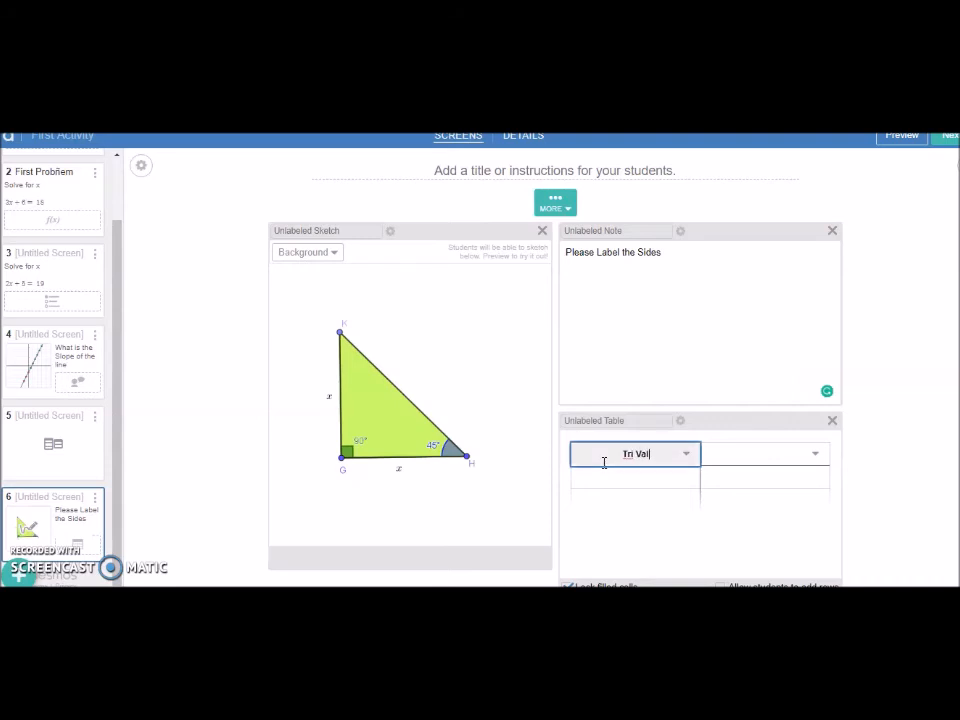
pyautogui.press('BackSpace')
pyautogui.press('BackSpace')
pyautogui.press('BackSpace')
pyautogui.press('BackSpace')
pyautogui.press('BackSpace')
pyautogui.write('g')
pyautogui.press('Tab')
pyautogui.write('Value')
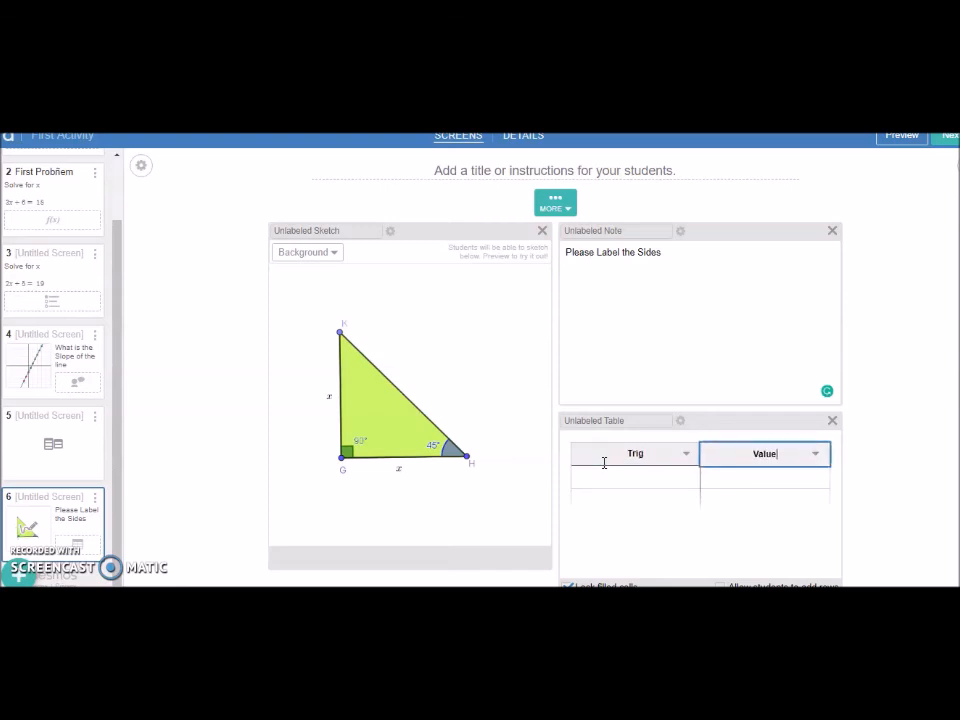
# Step: Fill the Trig column with Sin(45) in the first row and tan(45) in the second row
pyautogui.press('Return')
pyautogui.press('Left')
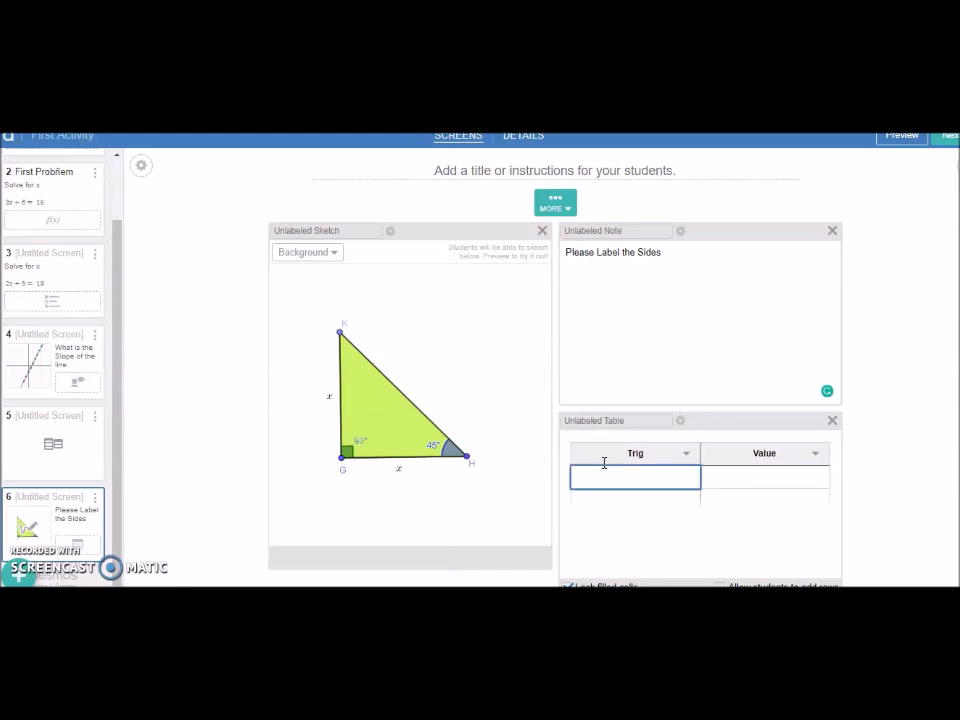
pyautogui.write('Sin(')
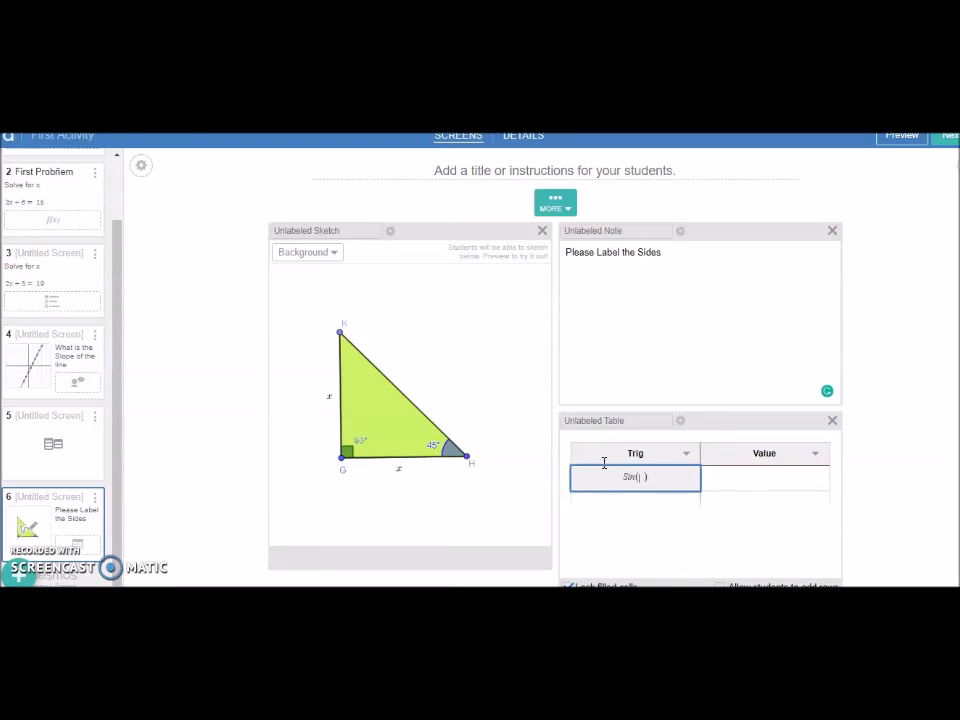
pyautogui.write('45')
pyautogui.press('Return')
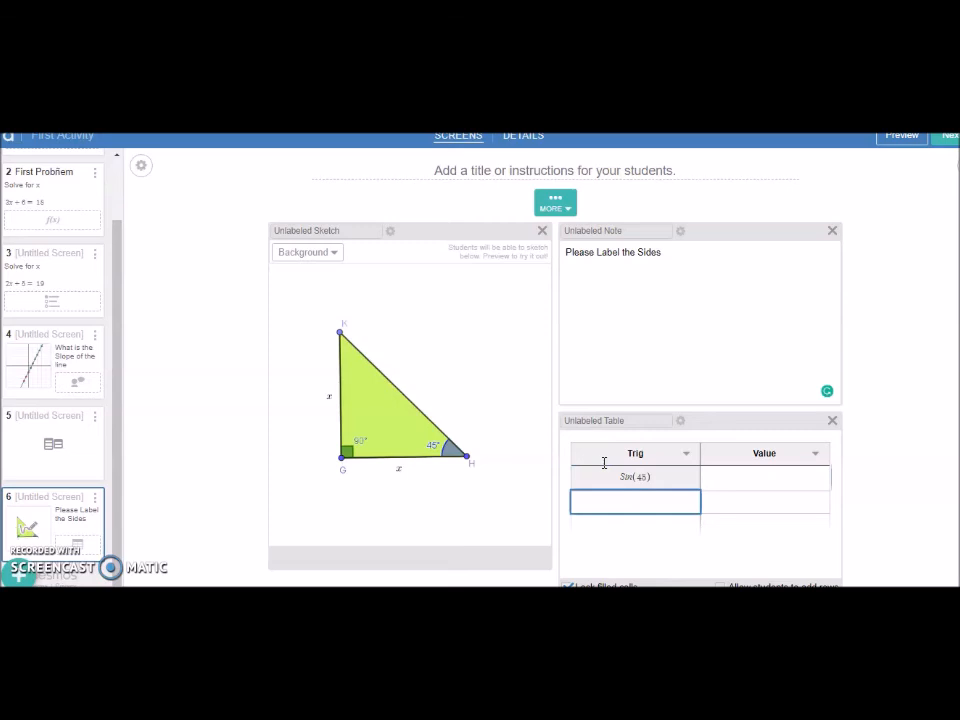
pyautogui.write('tan 45( )')
pyautogui.press('Left')
pyautogui.press('Left')
pyautogui.write('45')
pyautogui.press('BackSpace')
pyautogui.press('BackSpace')
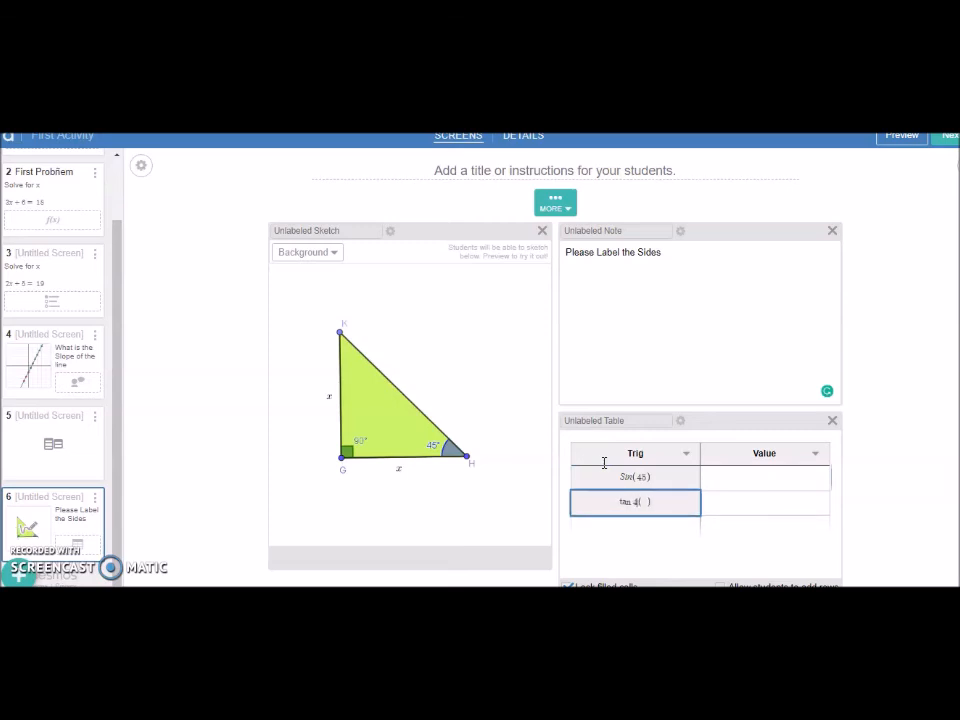
pyautogui.press('Right')
pyautogui.write('45')
# Step: Preview the sixth screen as a student and answer √(2/2) for Sin(45) and 1 for tan(45)
pyautogui.click(897, 138)
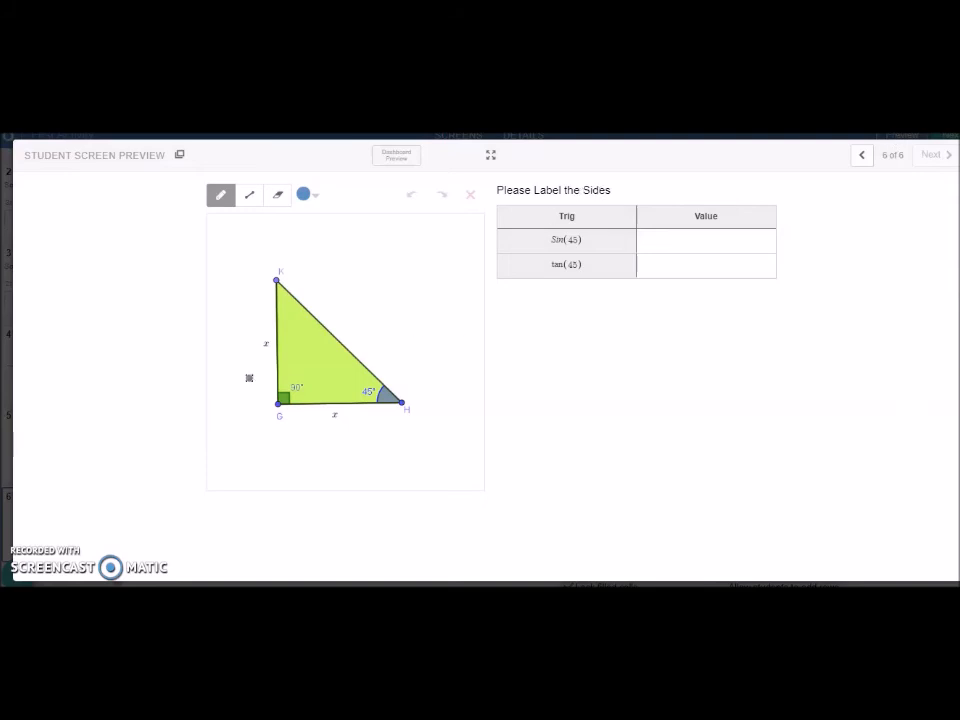
pyautogui.click(690, 240)
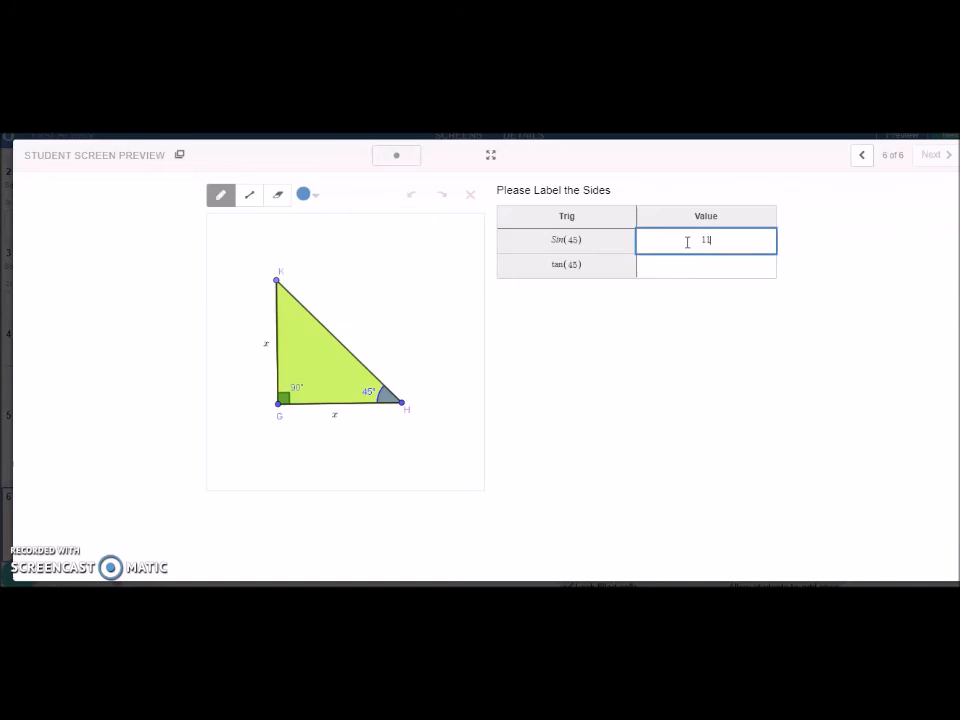
pyautogui.write('sqrt')
pyautogui.write('2/')
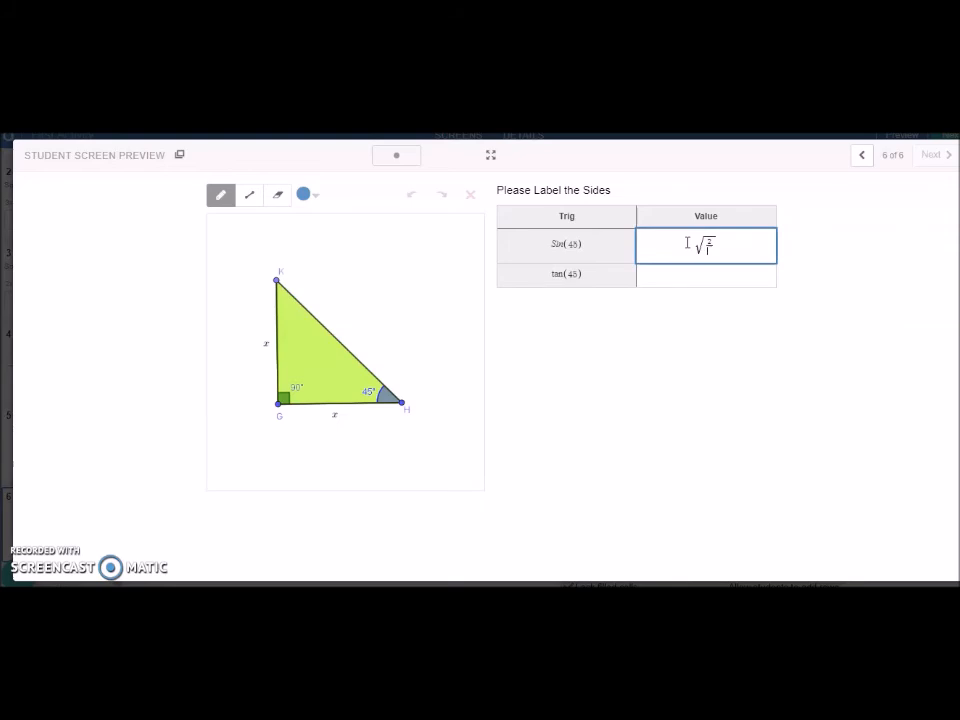
pyautogui.write('2')
pyautogui.press('Return')
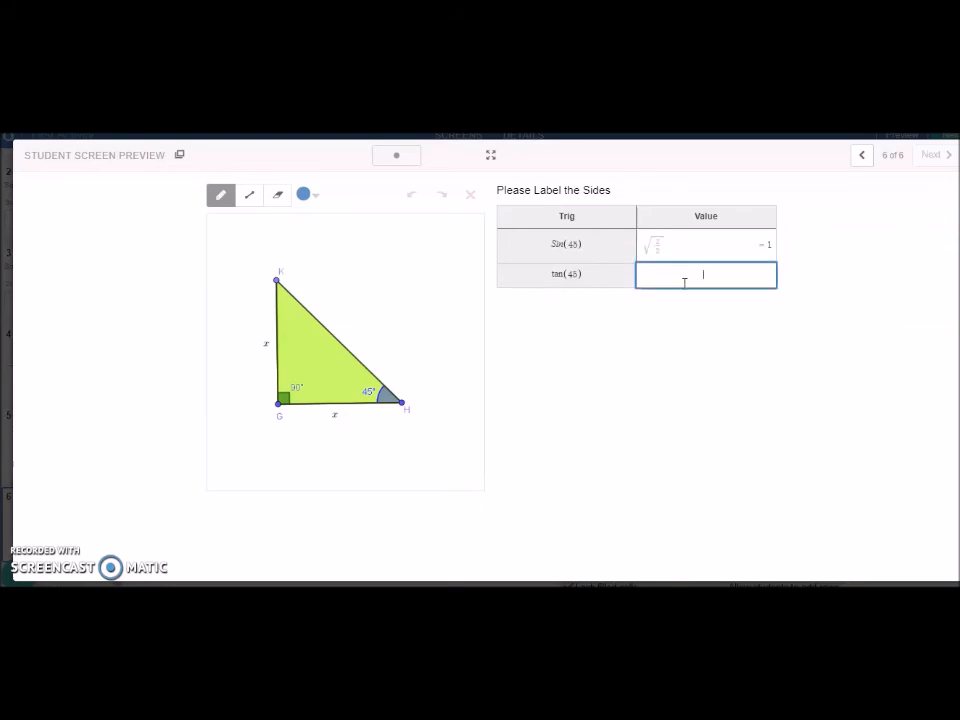
pyautogui.write('1')
# Step: Correct the Sin(45) answer in the preview to √2/2, with only the 2 in the numerator under the root
pyautogui.click(666, 252)
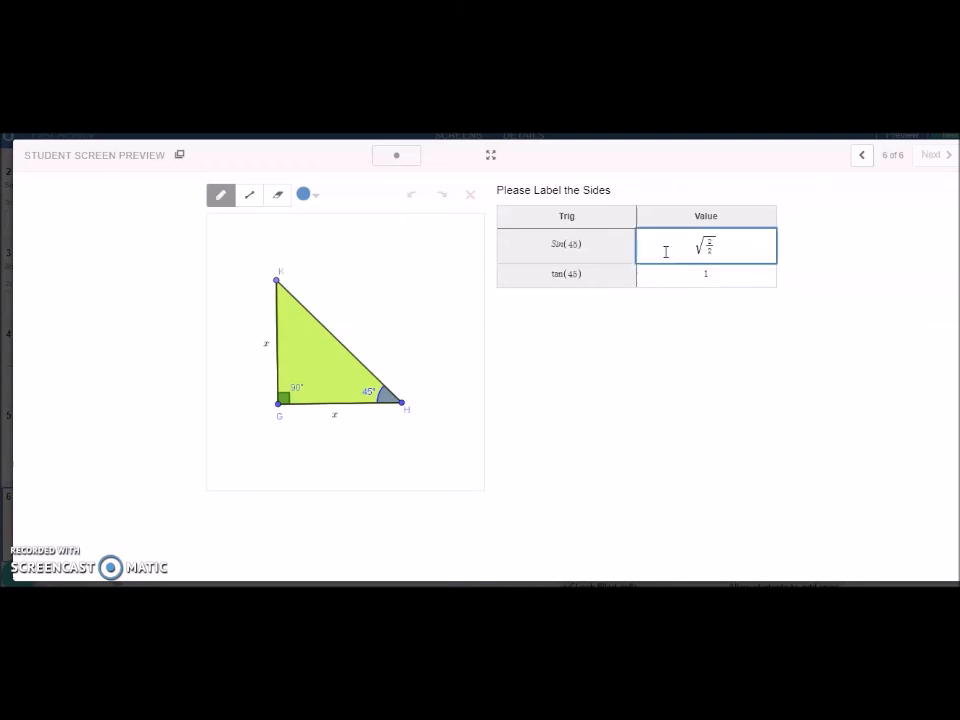
pyautogui.click(716, 255)
pyautogui.press('BackSpace')
pyautogui.press('BackSpace')
pyautogui.write('/2')
pyautogui.press('Return')
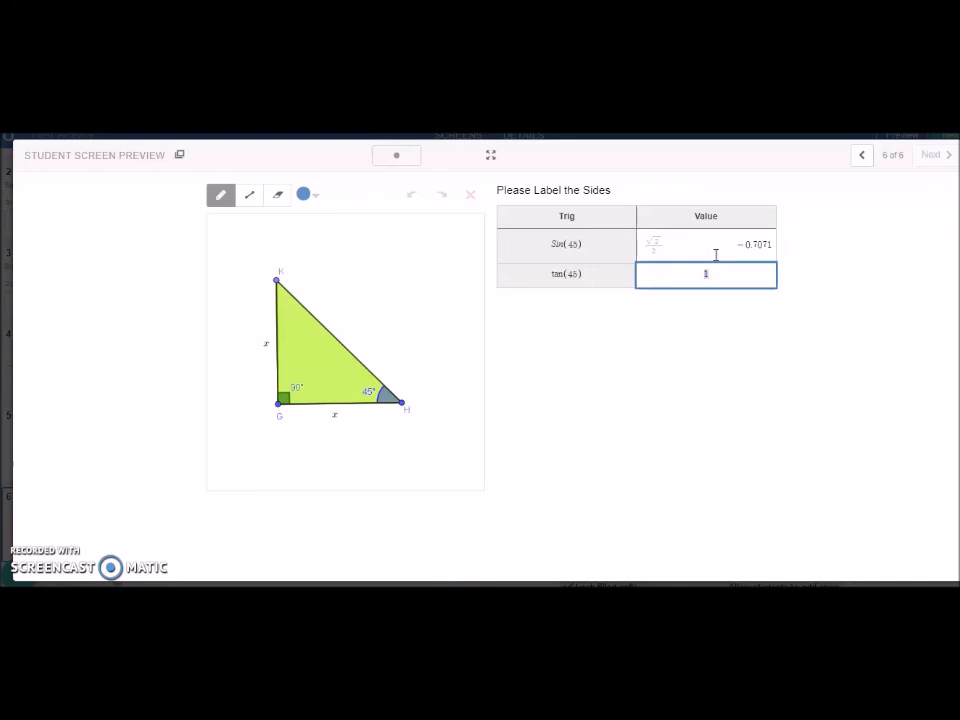
# Step: Label the triangle freehand in blue, with L by the hypotenuse, A below the base and O beside the vertical side
pyautogui.click(311, 200)
pyautogui.click(311, 200)
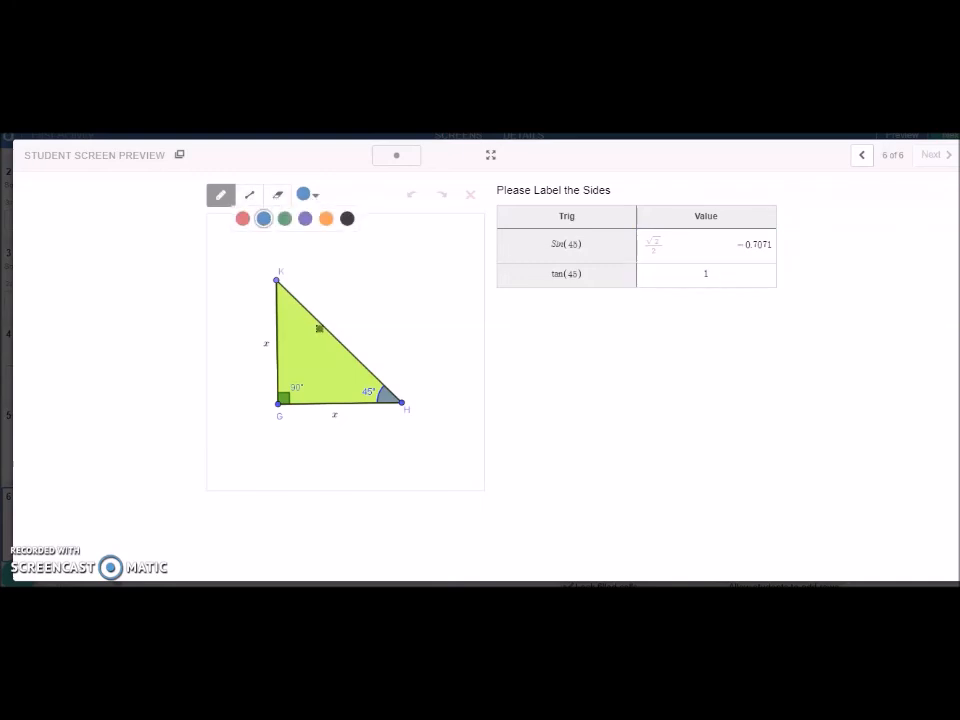
pyautogui.moveTo(320, 287)
pyautogui.mouseDown()
pyautogui.moveTo(316, 311)
pyautogui.moveTo(330, 317)
pyautogui.mouseUp()
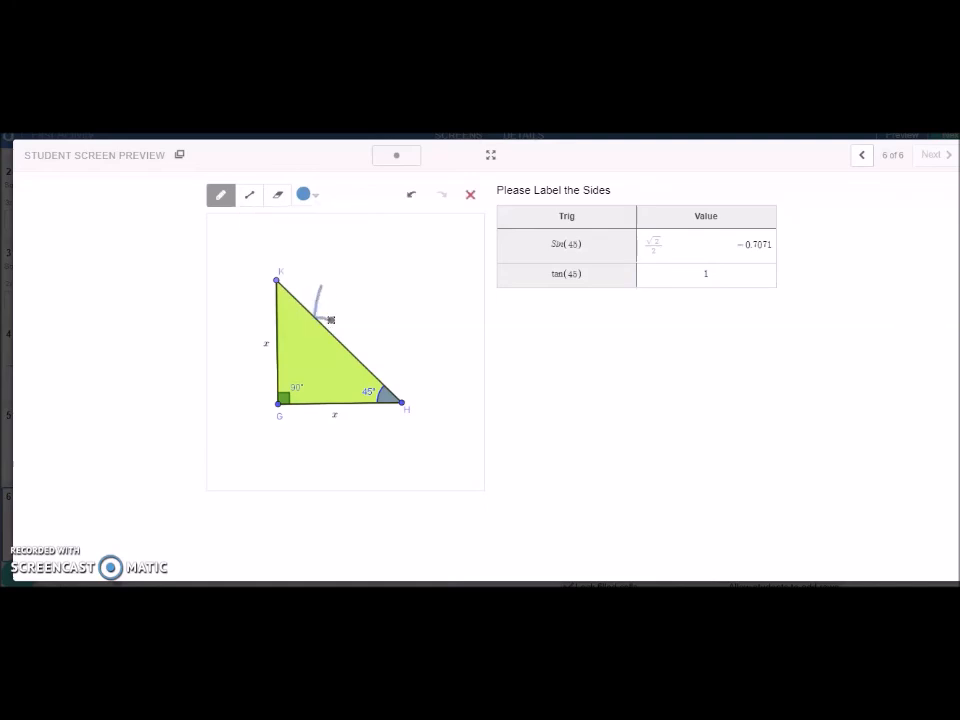
pyautogui.moveTo(330, 431)
pyautogui.mouseDown()
pyautogui.moveTo(339, 461)
pyautogui.moveTo(335, 452)
pyautogui.mouseUp()
pyautogui.moveTo(242, 328)
pyautogui.mouseDown()
pyautogui.moveTo(251, 347)
pyautogui.moveTo(247, 327)
pyautogui.mouseUp()
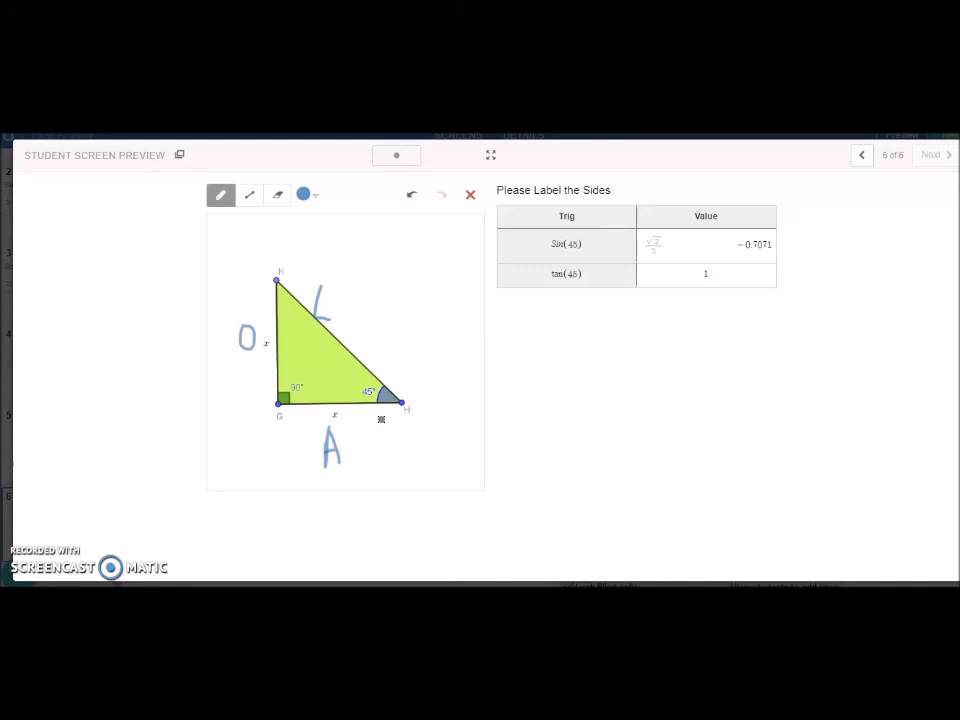
# Step: Draw a straight line across the triangle's hypotenuse with the line tool and undo it
pyautogui.click(249, 195)
pyautogui.moveTo(396, 301); pyautogui.dragTo(310, 370)
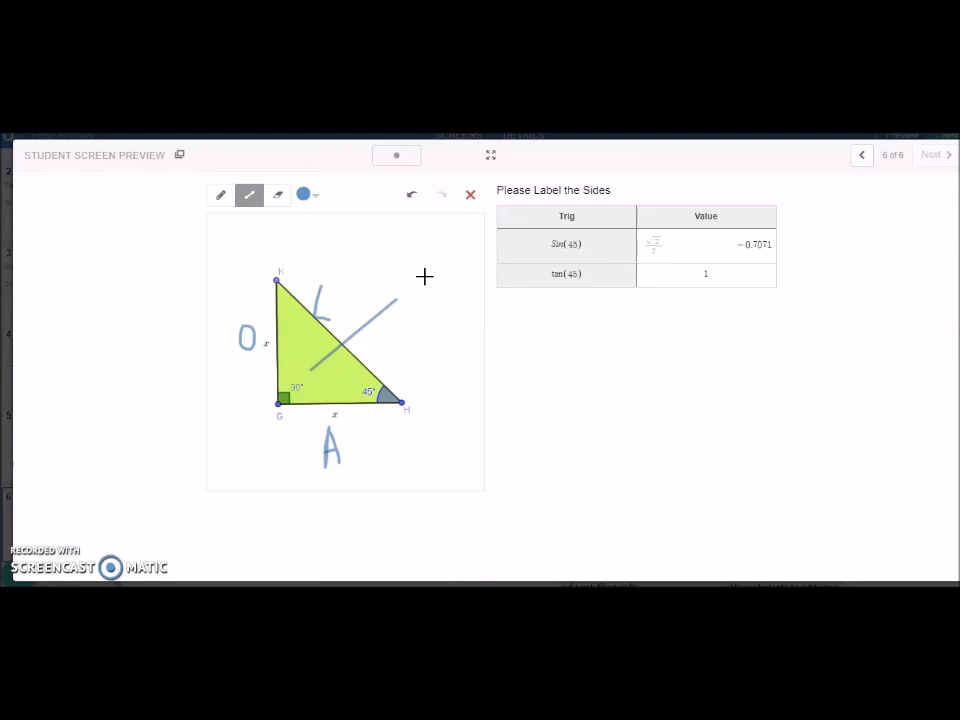
pyautogui.click(413, 197)
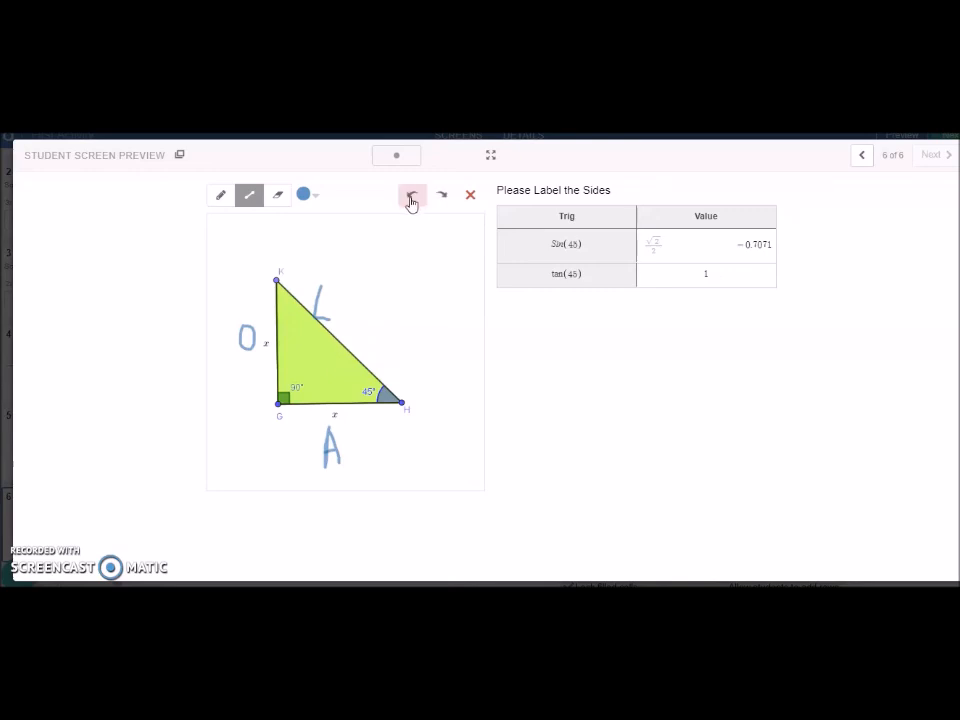
# Step: Clear all sketch marks from the triangle and close the student preview
pyautogui.click(471, 202)
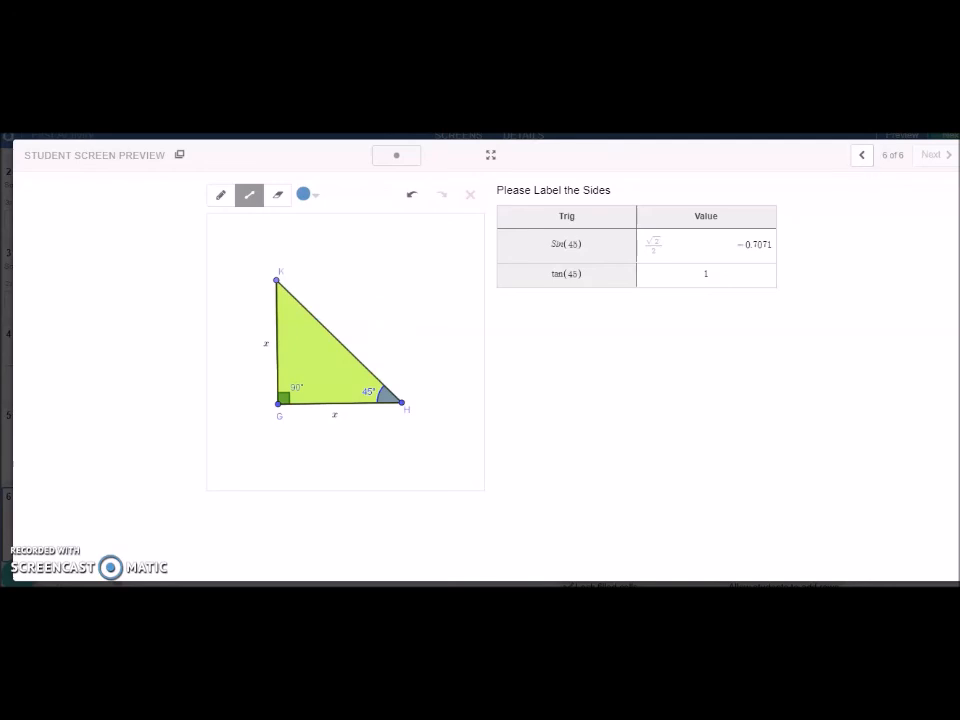
pyautogui.click(957, 146)
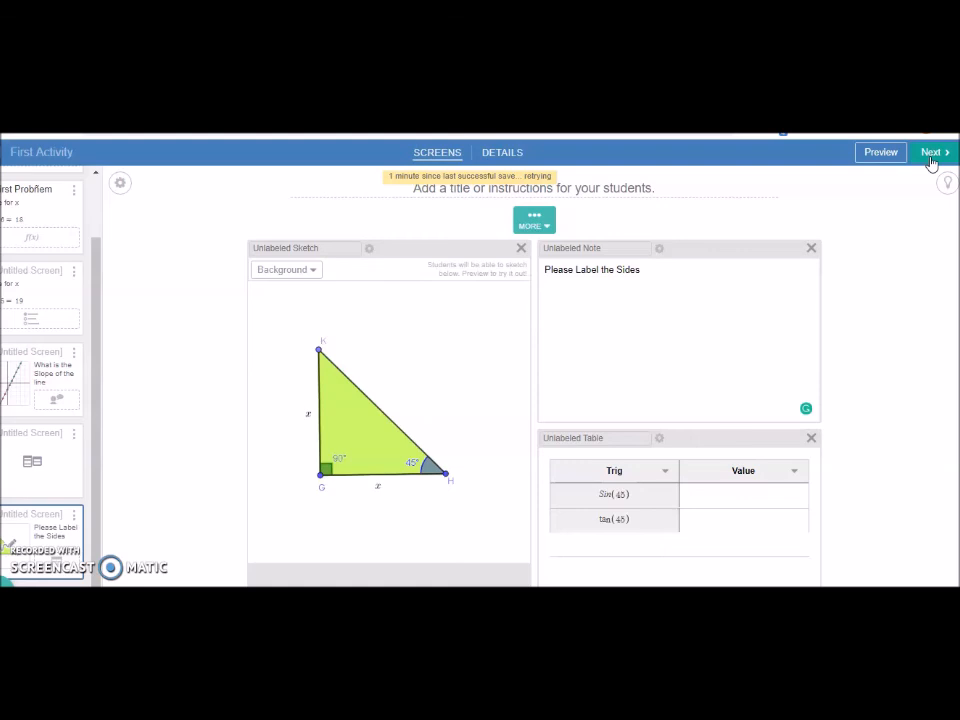
# Step: Continue to the activity's details and enable the scientific calculator on student screens
pyautogui.click(930, 156)
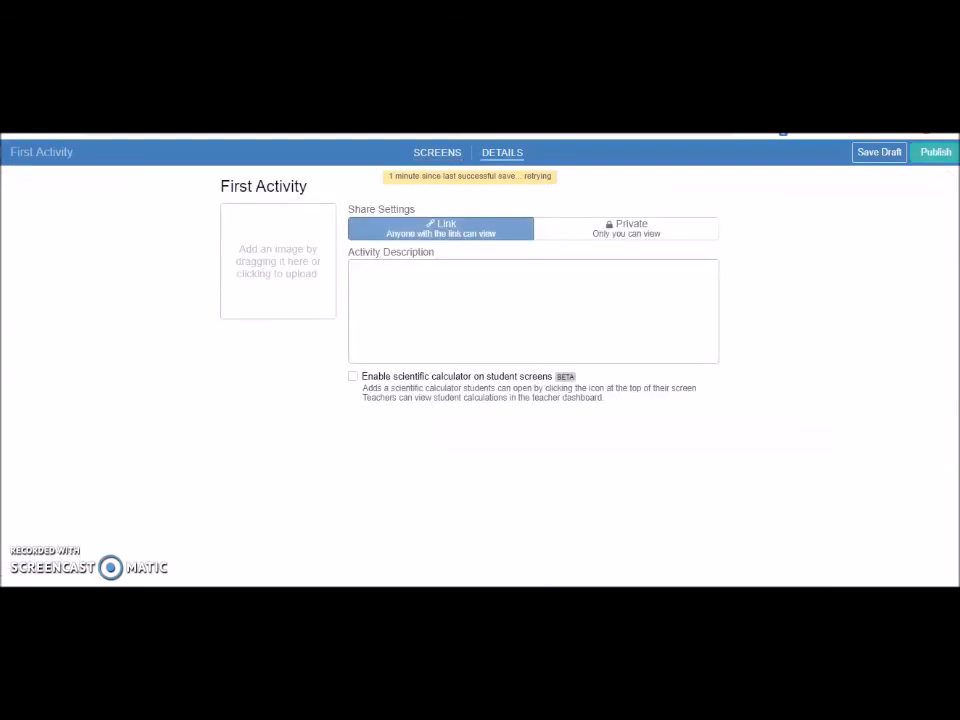
pyautogui.click(356, 278)
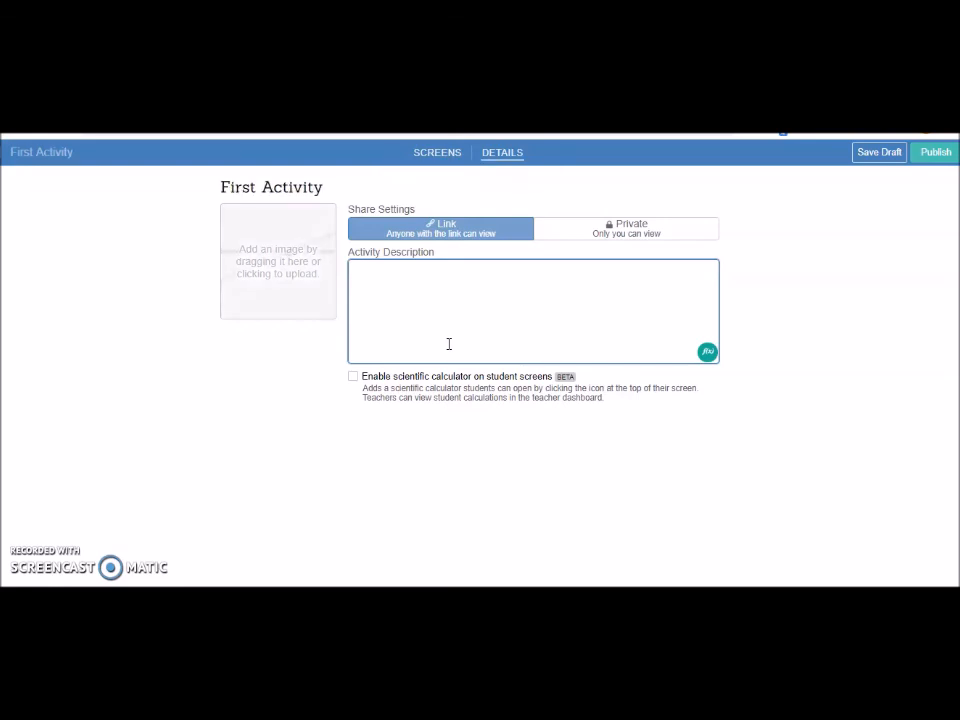
pyautogui.click(353, 376)
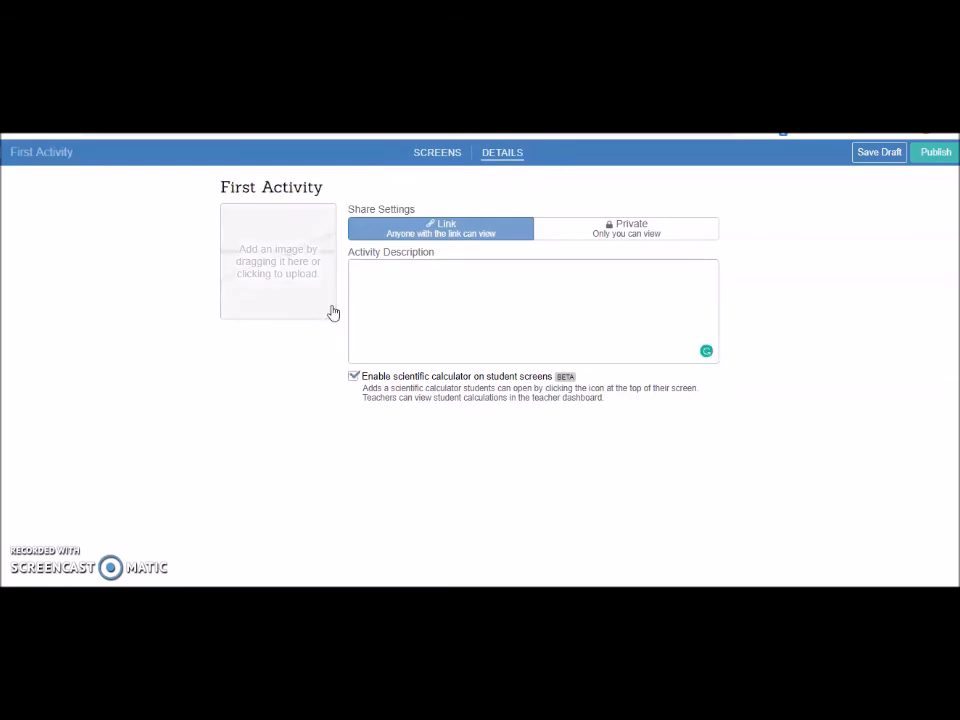